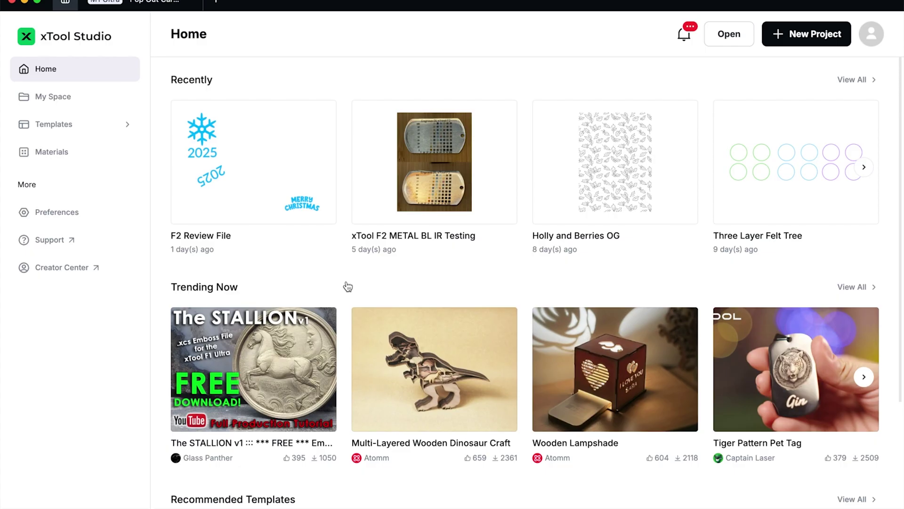
Open the Christmas pop-out cards project and toggle the layer and object panel closed and back.
click(153, 8)
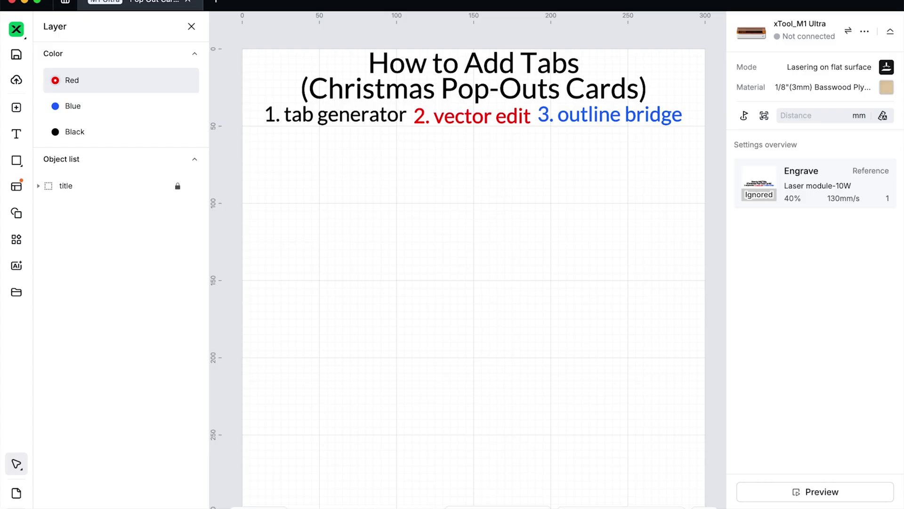
click(191, 27)
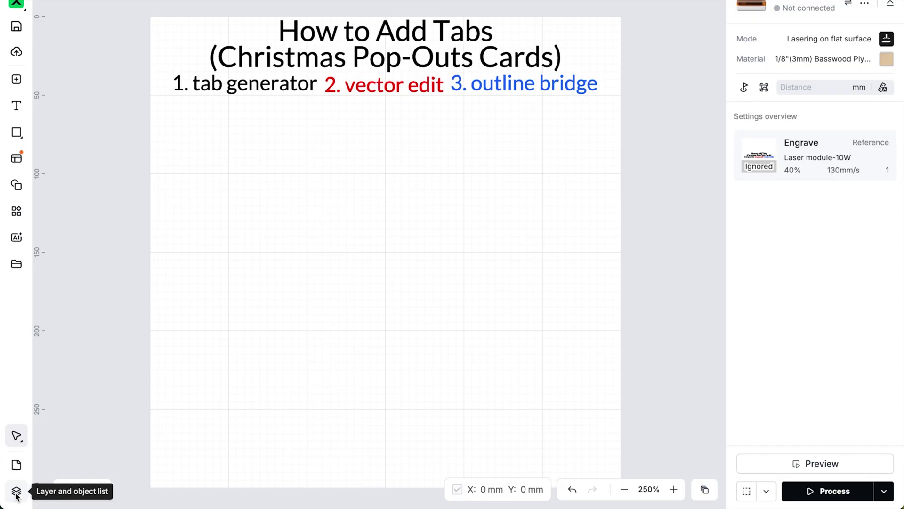
click(16, 491)
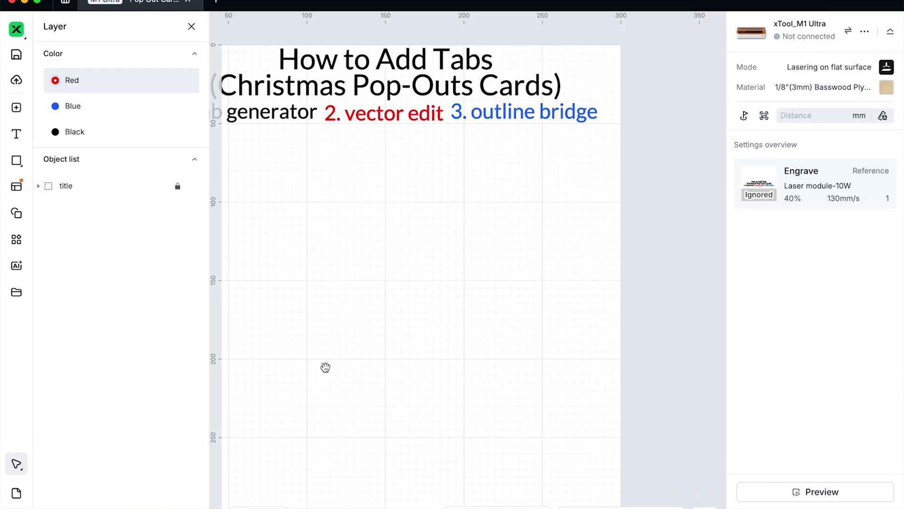
Recentre the page and draw a 167.24 × 104.18 mm rectangle below the title.
drag(325, 368, 402, 353)
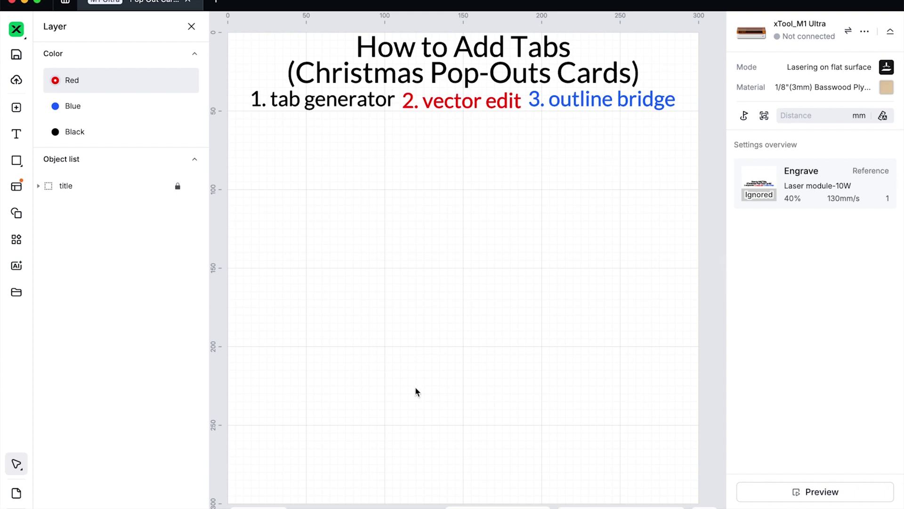
key(r)
mouse_move(256, 125)
mouse_down()
mouse_move(363, 172)
mouse_move(518, 278)
mouse_move(519, 289)
mouse_up()
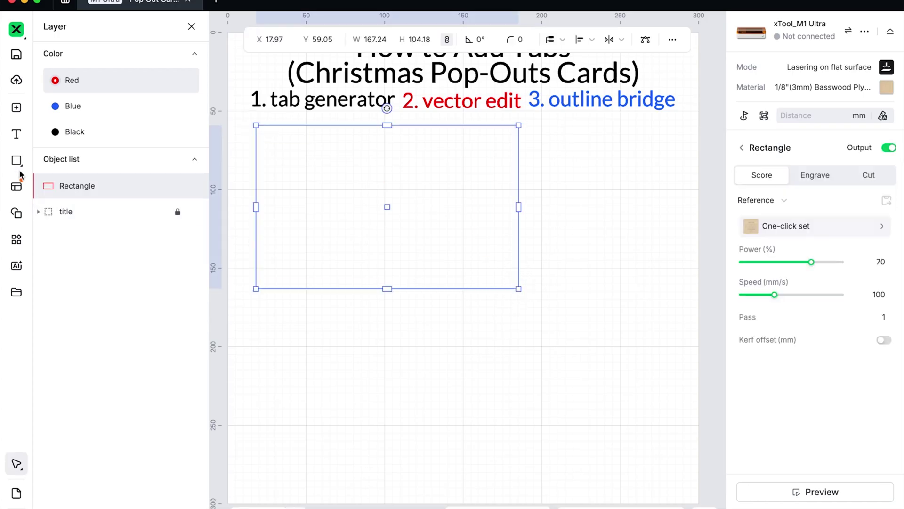
Resize the rectangle to 6 in wide by 4 in high.
click(17, 162)
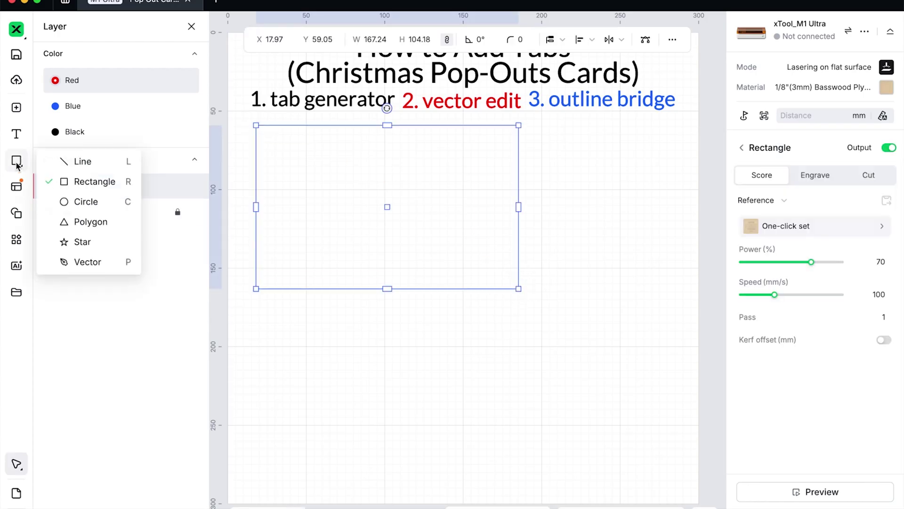
click(81, 186)
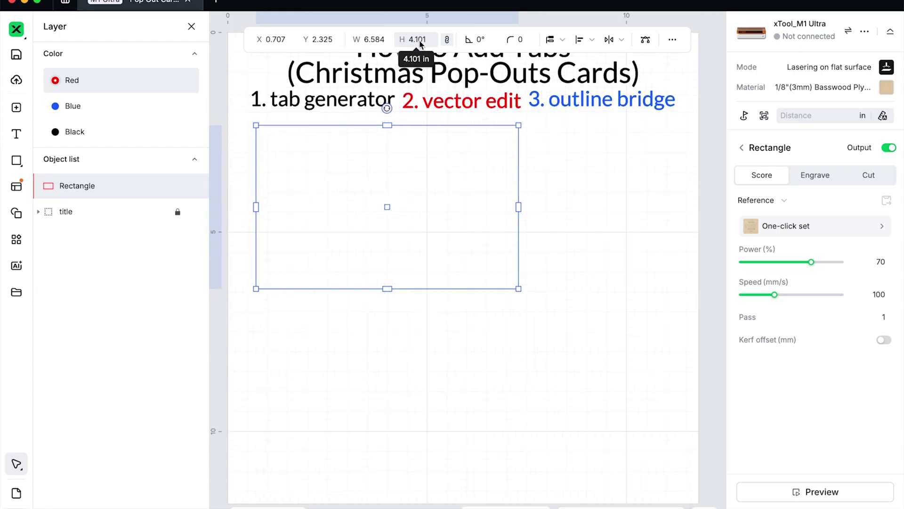
click(372, 39)
text(6)
key(Tab)
text(4)
key(Return)
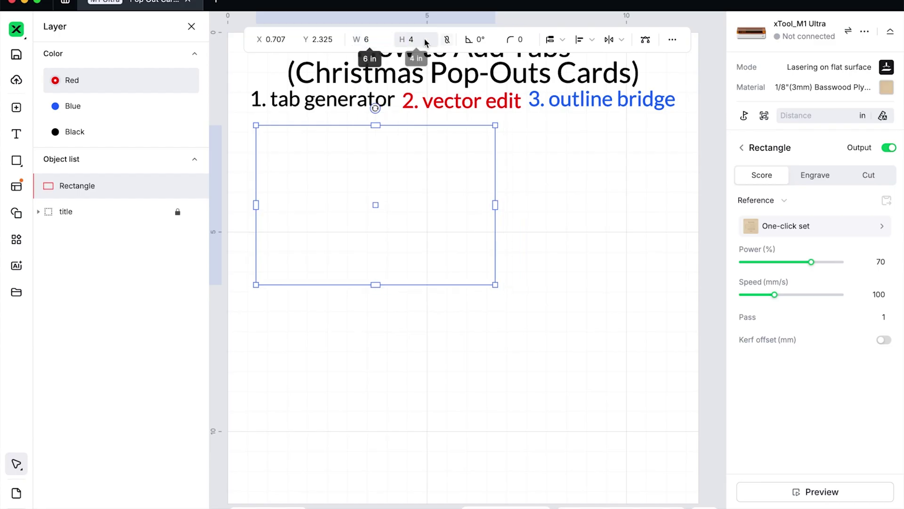
Lock the aspect ratio and give the rectangle a 0.3 corner radius.
click(447, 41)
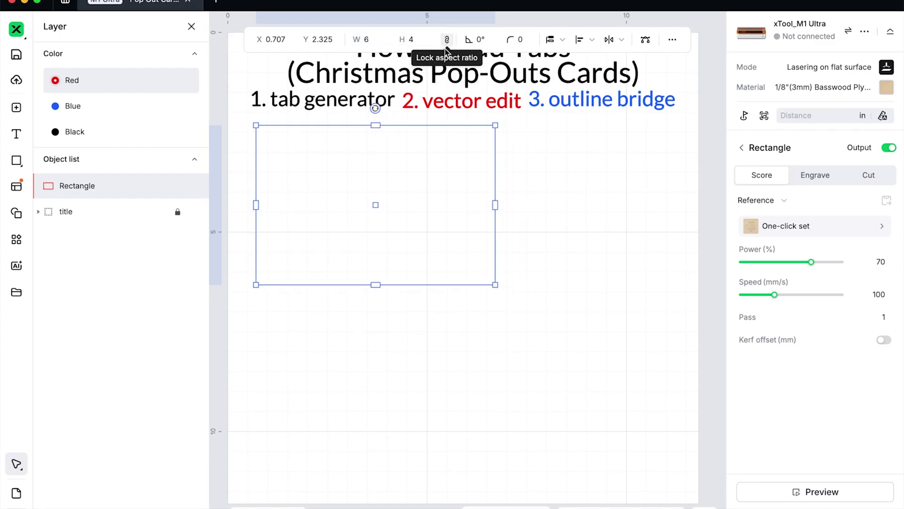
click(520, 40)
text(0.3)
key(Return)
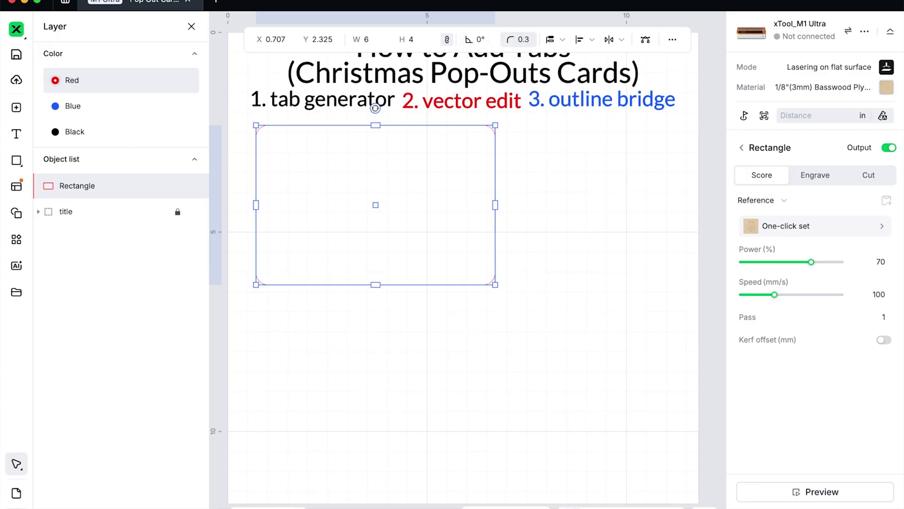
Delete the rounded rectangle from the canvas.
click(512, 168)
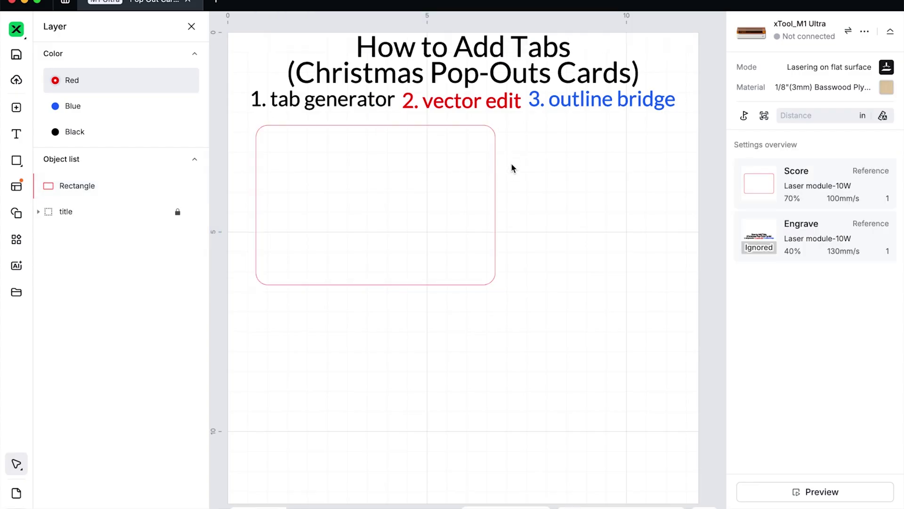
click(443, 179)
key(Delete)
Restore the rounded card with undo and place a duplicate below it.
click(401, 186)
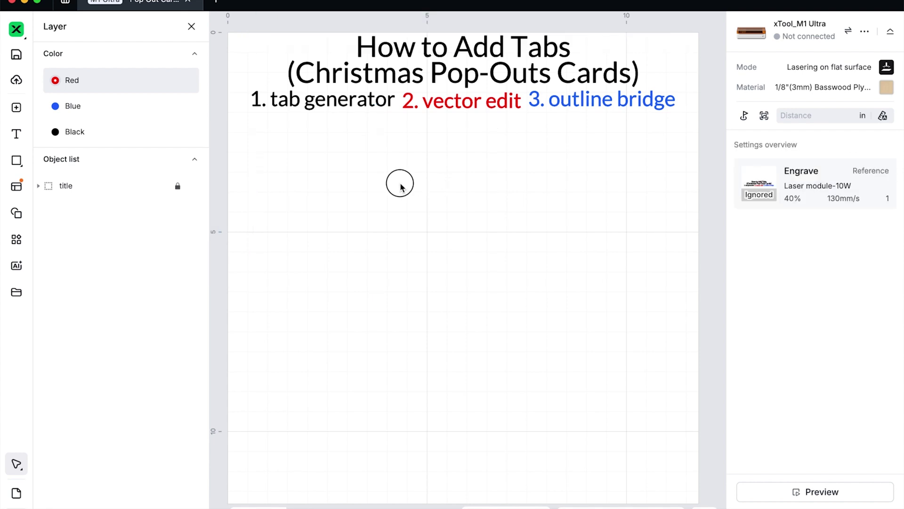
key(super+z)
key(super+d)
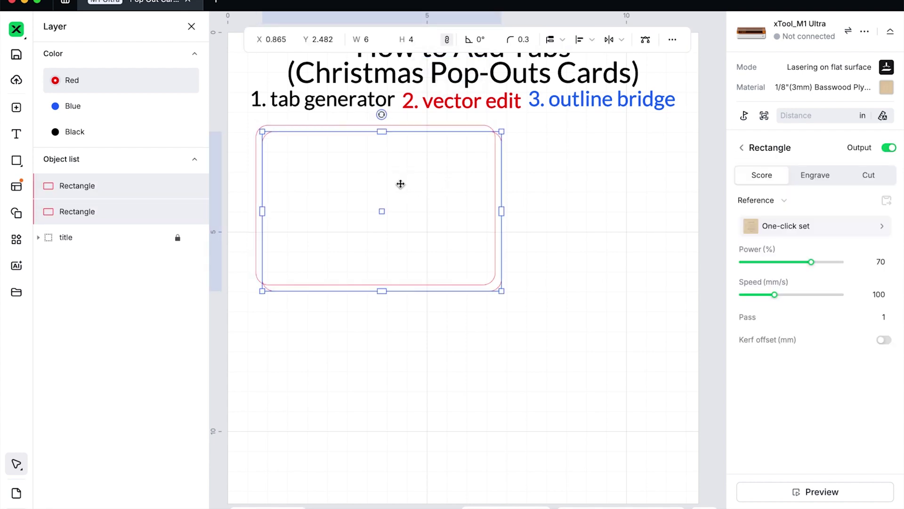
drag(400, 184, 428, 329)
Add a third card and arrange them as two left cards and one right card, nudged left.
key(super+d)
drag(410, 287, 626, 181)
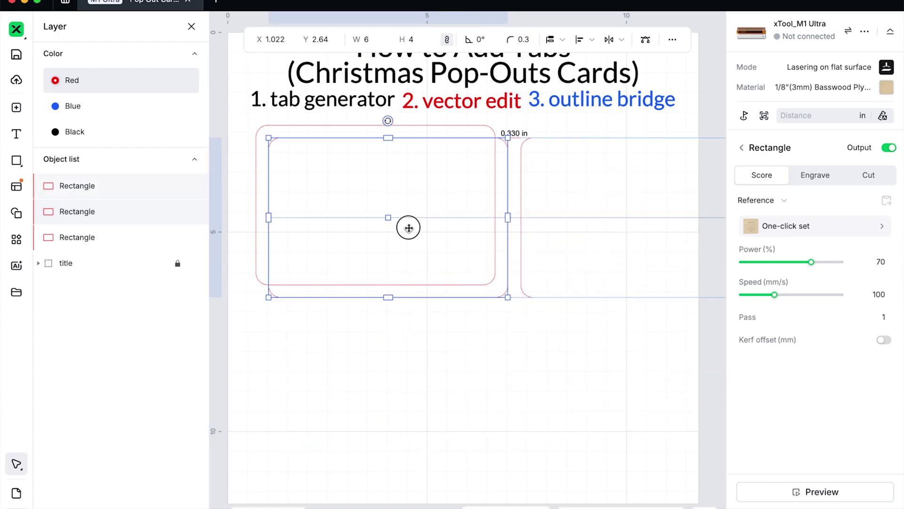
drag(408, 226, 398, 372)
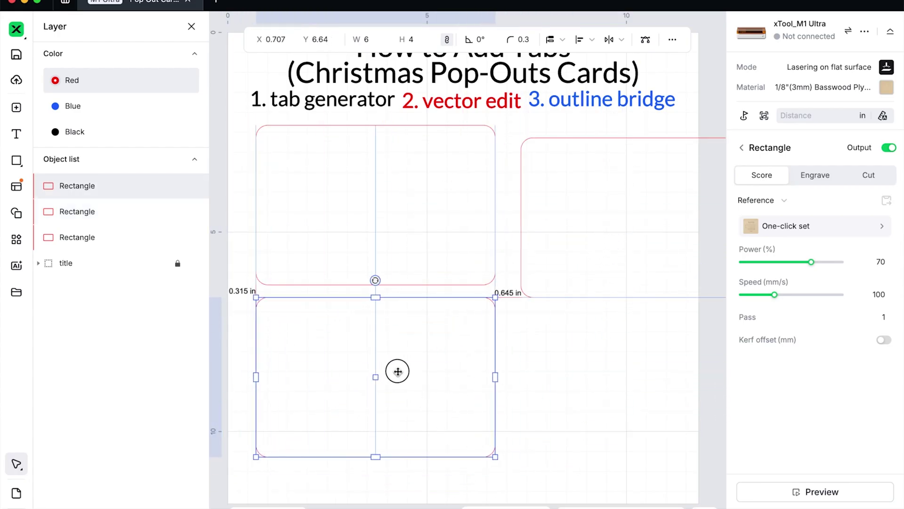
drag(539, 294, 541, 333)
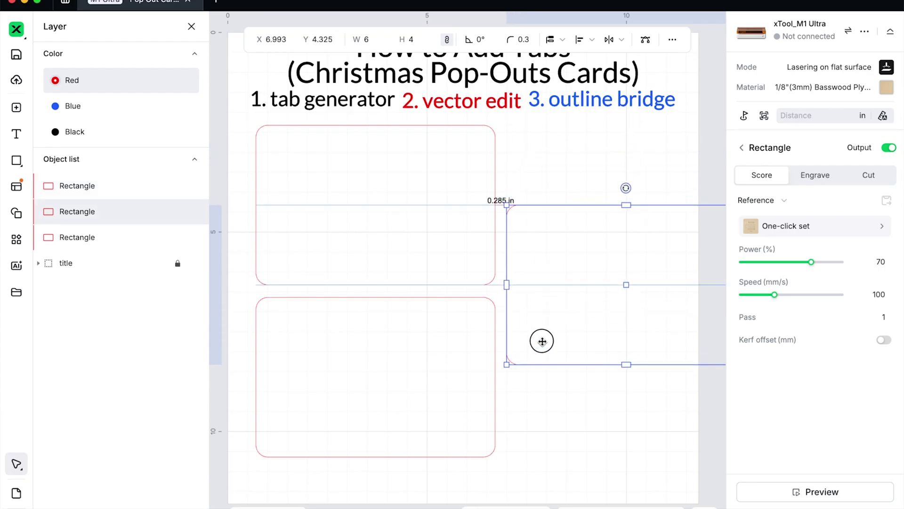
shift+click(353, 263)
shift+click(349, 376)
key(Left)
key(Left)
key(Left)
key(Left)
key(Left)
key(Left)
key(Left)
key(Left)
key(Left)
key(Left)
key(Left)
key(Left)
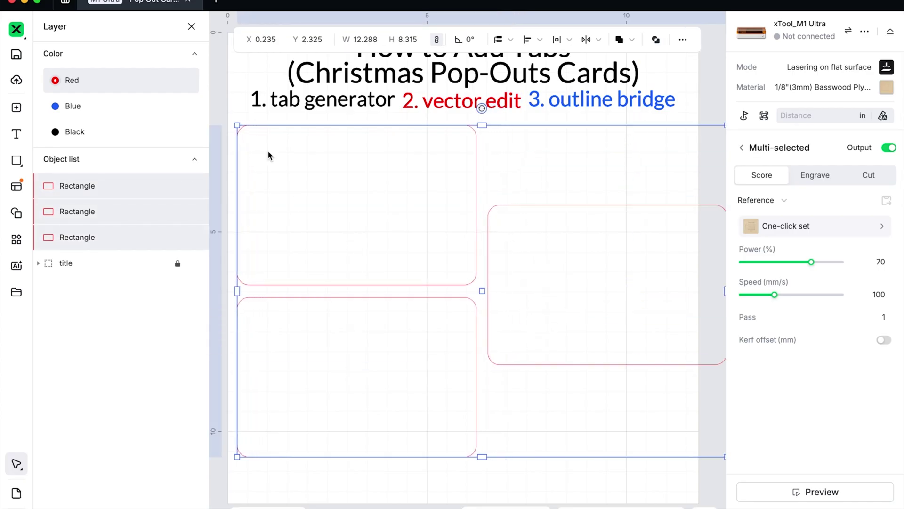
Move the top-left card to the black layer and the right card to the blue layer.
click(250, 96)
click(279, 238)
right_click(279, 238)
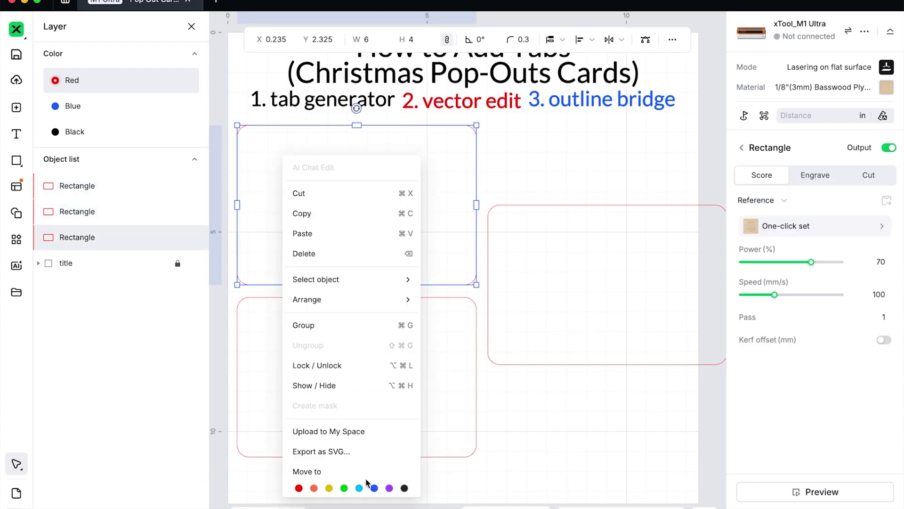
click(404, 487)
right_click(373, 434)
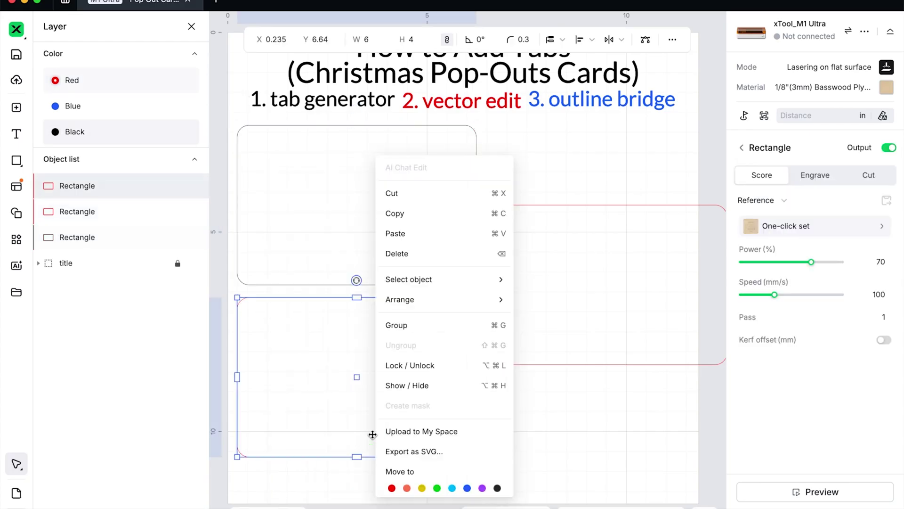
right_click(628, 298)
click(721, 488)
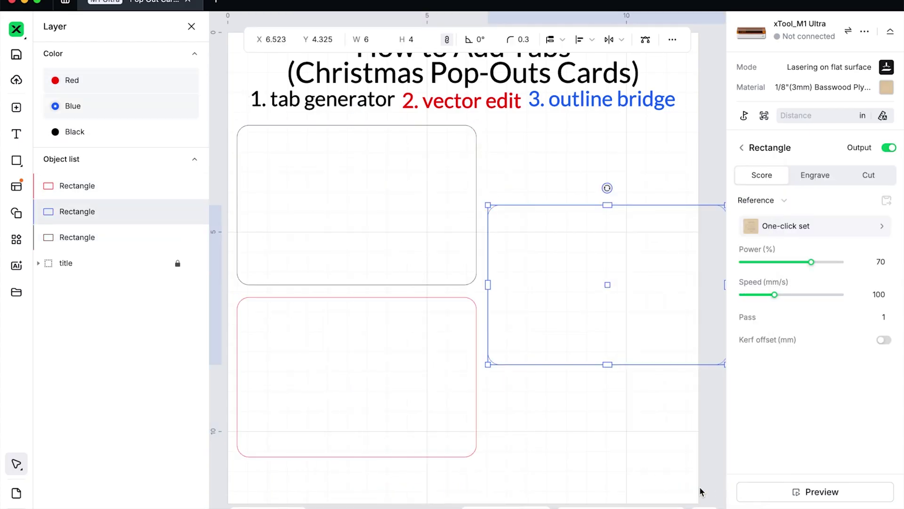
click(503, 463)
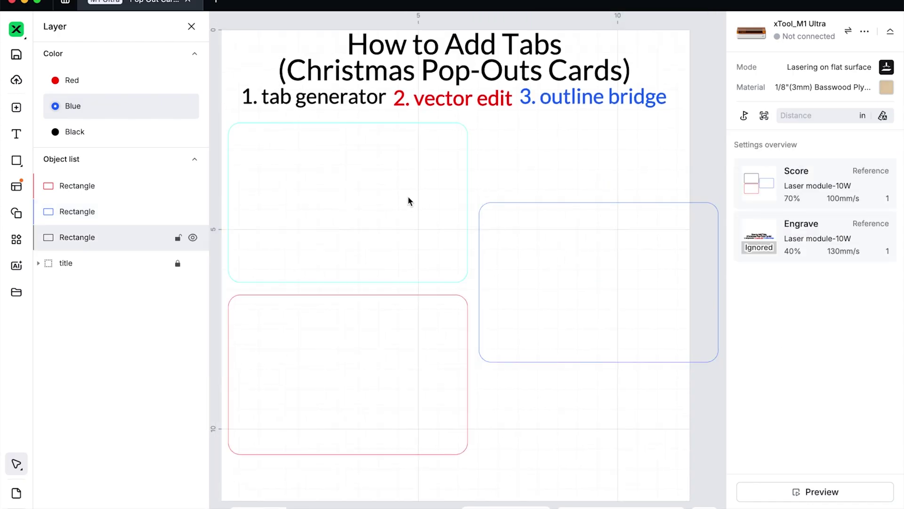
Set all three cards to Cut at 90% power, 5 mm/s.
drag(591, 397, 386, 262)
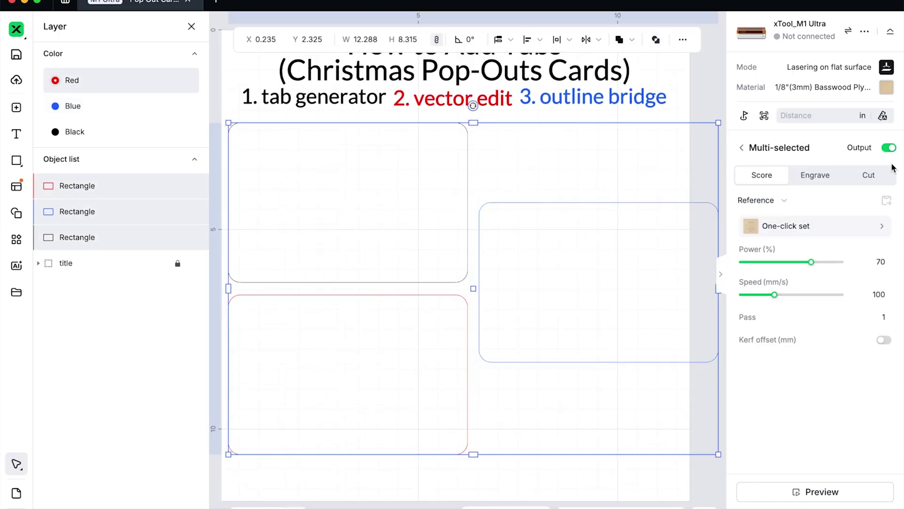
click(881, 181)
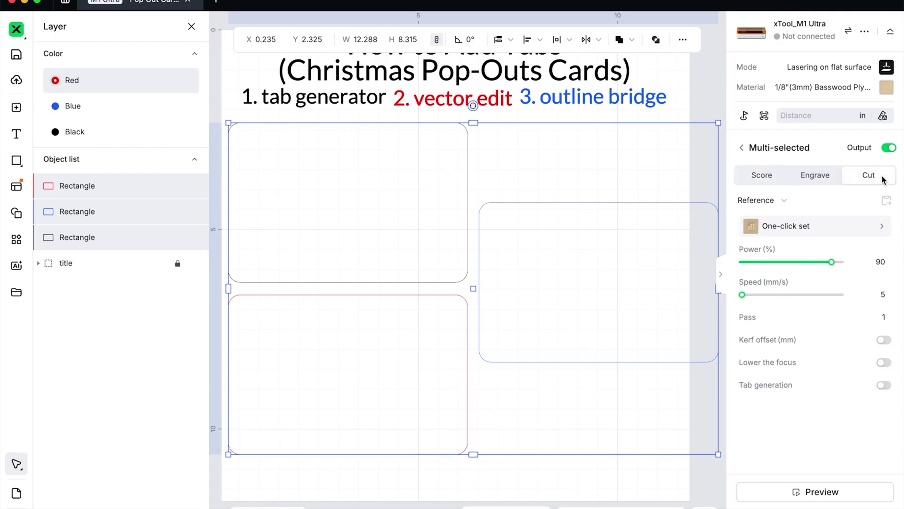
click(715, 93)
drag(473, 291, 540, 300)
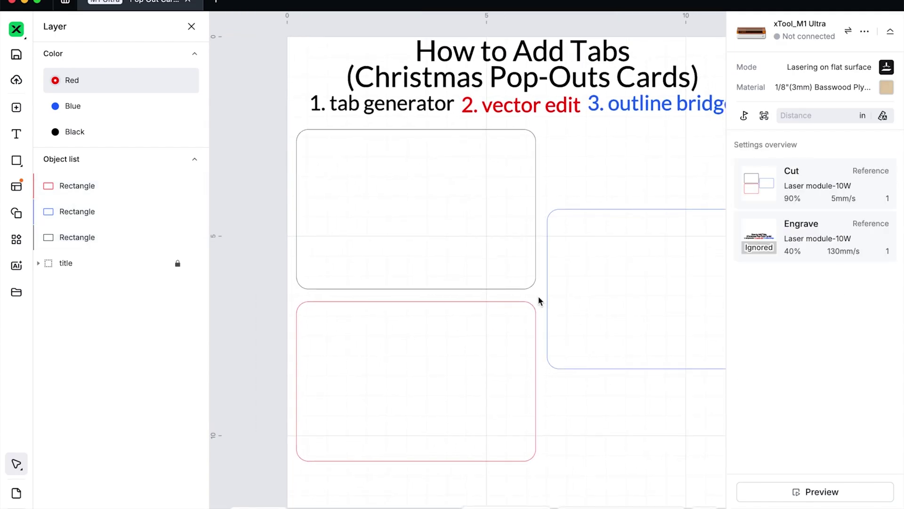
Draw a tall triangle and a small trunk rectangle in the top card.
click(17, 160)
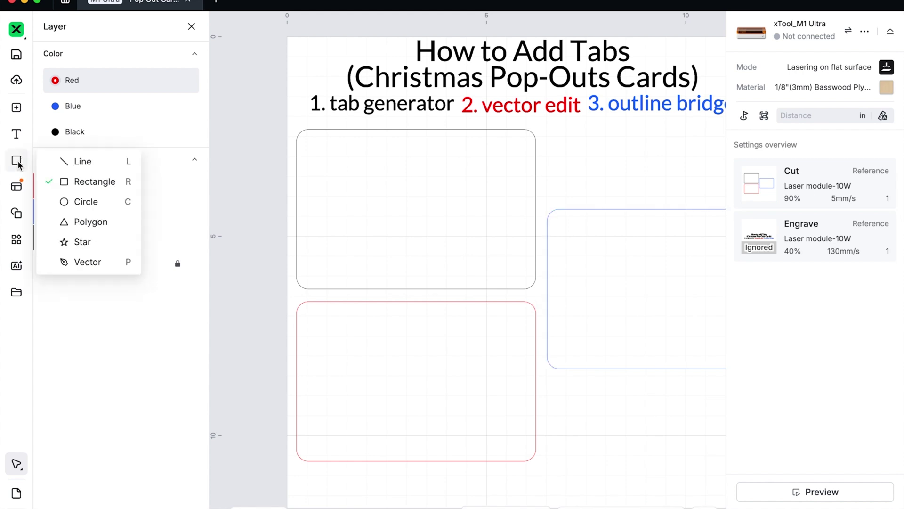
click(84, 222)
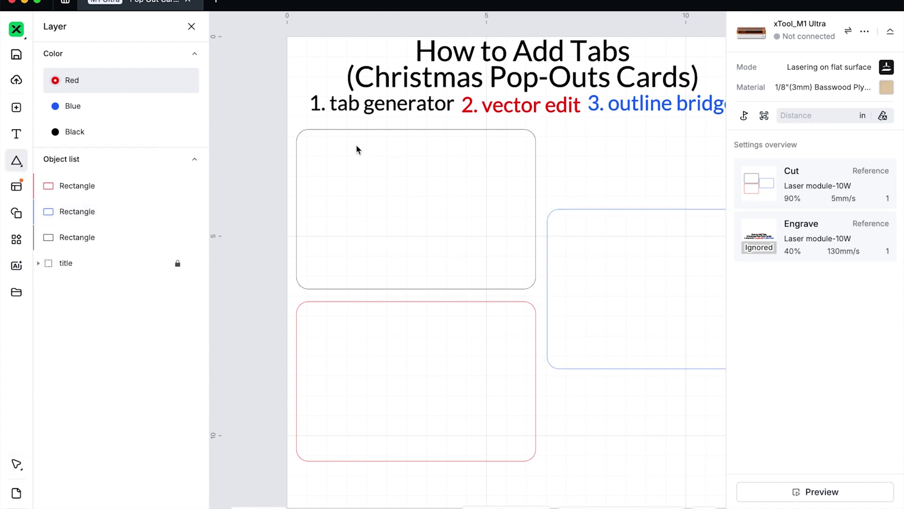
drag(373, 179, 438, 288)
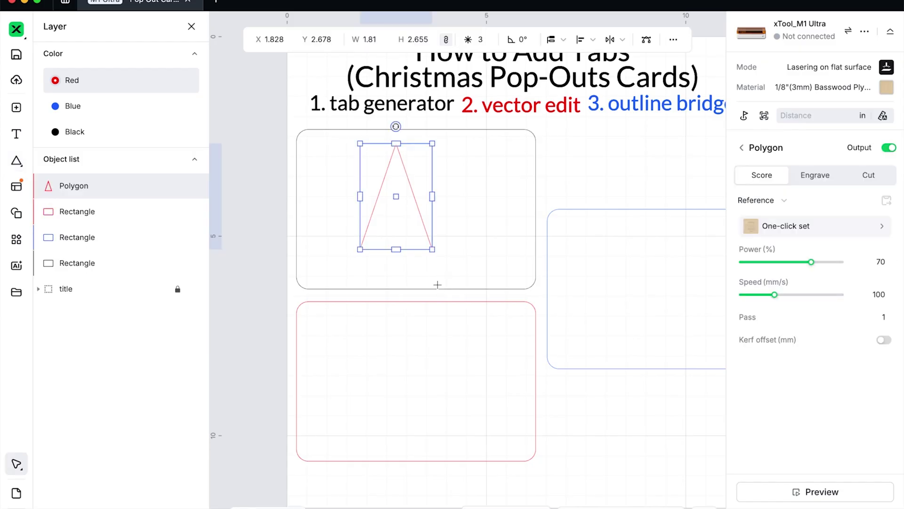
click(438, 289)
drag(392, 246, 414, 267)
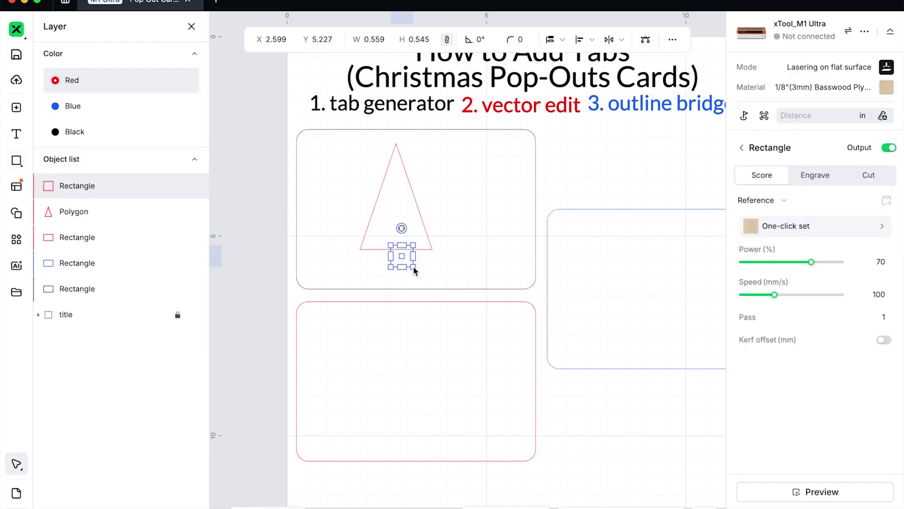
Centre the trunk horizontally under the triangle, unite them into one tree, and shift it left.
shift+click(407, 204)
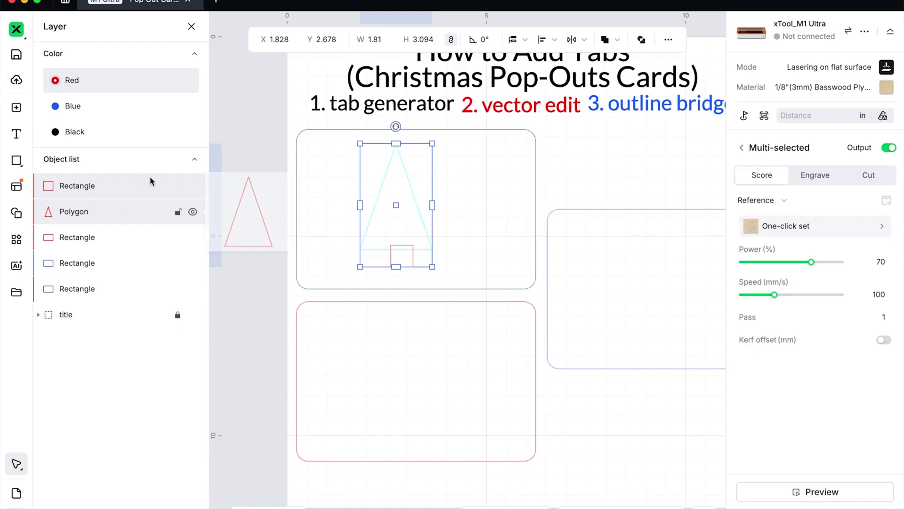
click(548, 39)
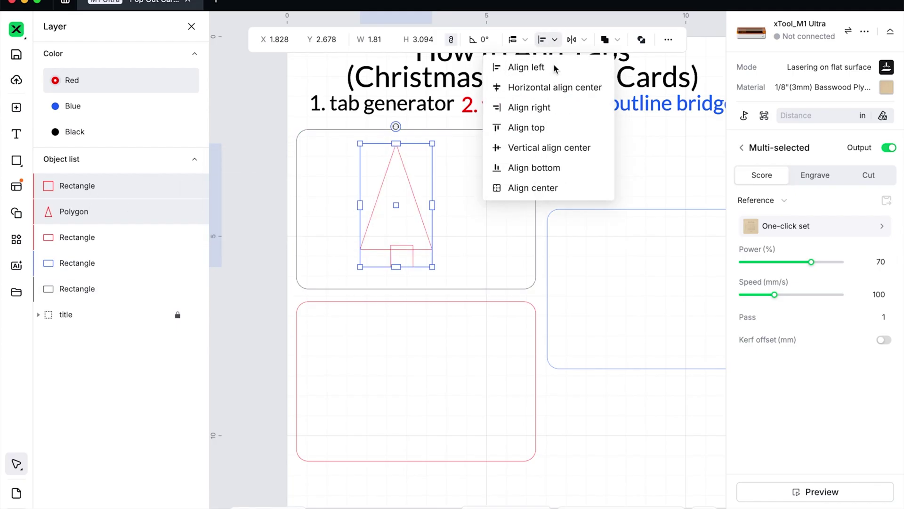
click(548, 88)
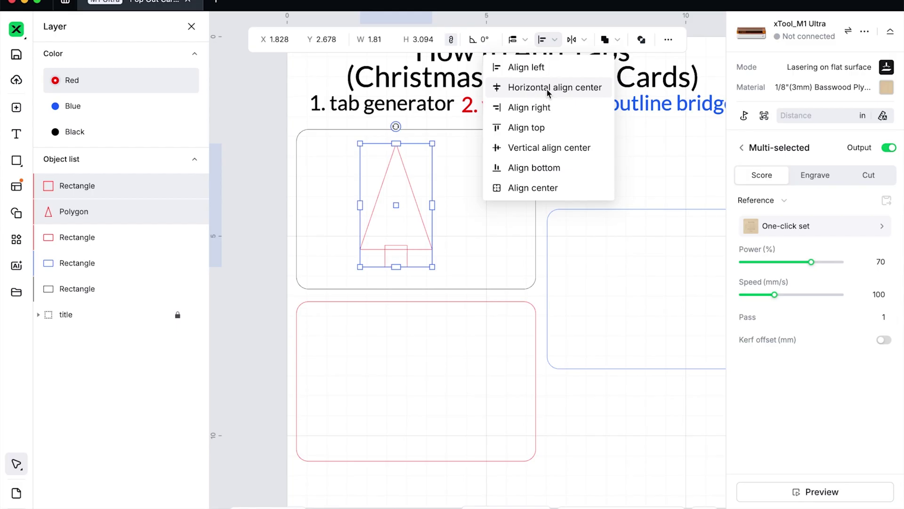
click(616, 41)
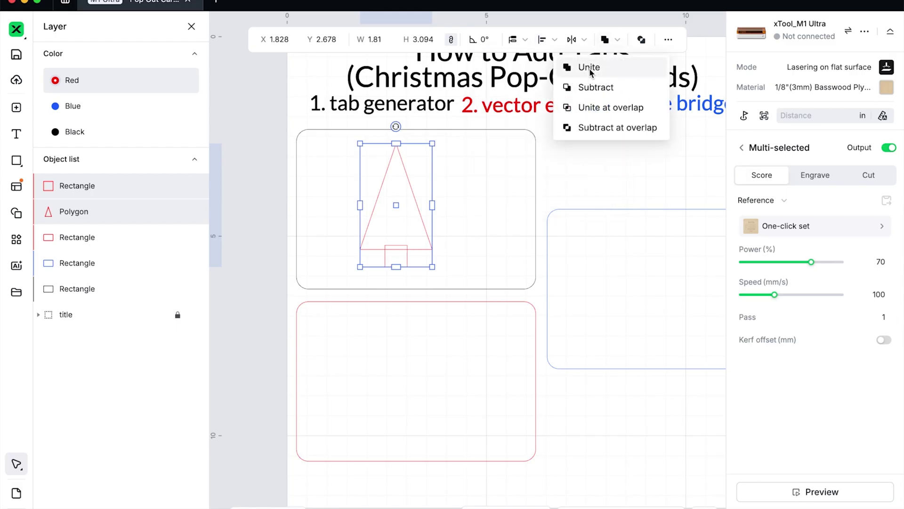
click(590, 72)
drag(396, 236, 369, 237)
right_click(369, 237)
Keep the tree on black and place a duplicate in the right card on the blue layer.
click(499, 488)
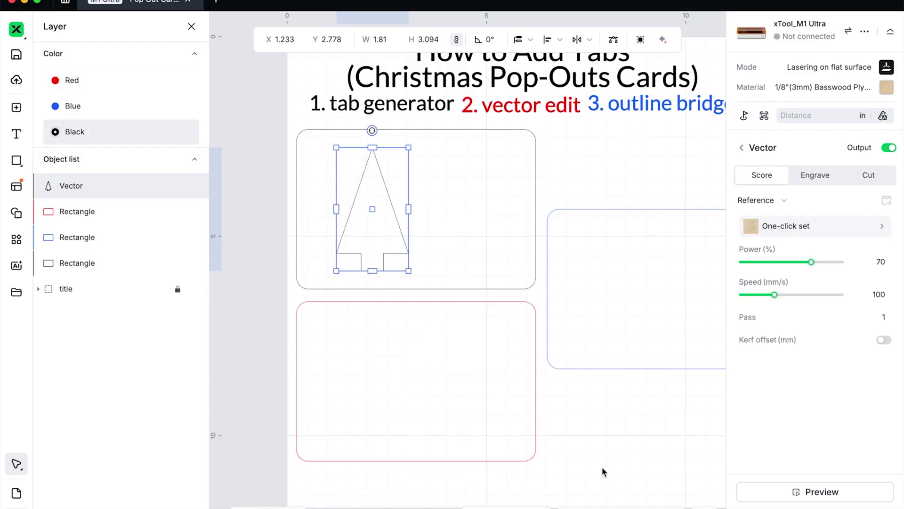
key(ctrl+d)
key(ctrl+d)
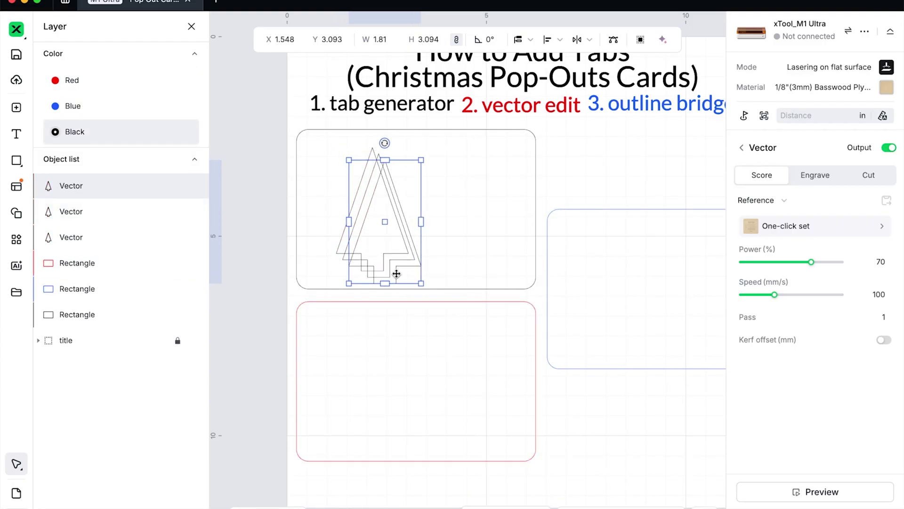
drag(397, 270, 616, 325)
right_click(616, 324)
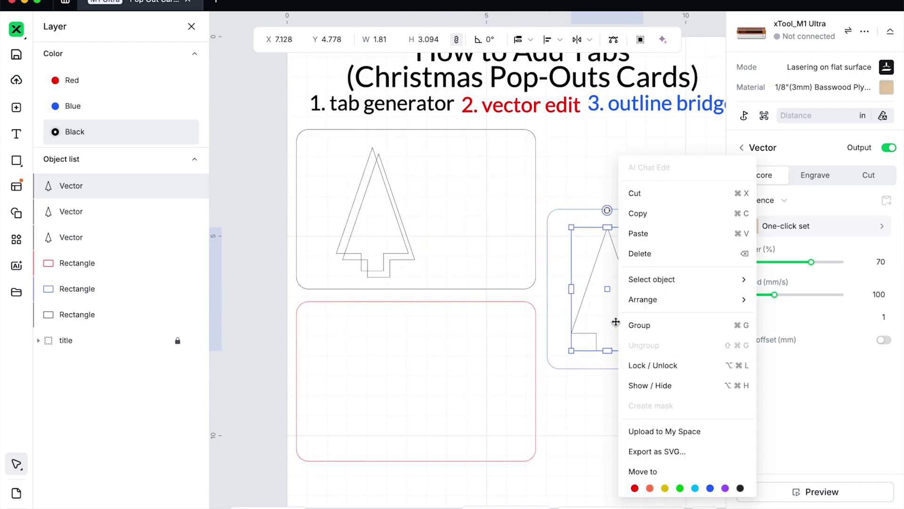
click(710, 488)
Move another tree copy into the bottom card and put it on the red layer.
drag(376, 232, 369, 403)
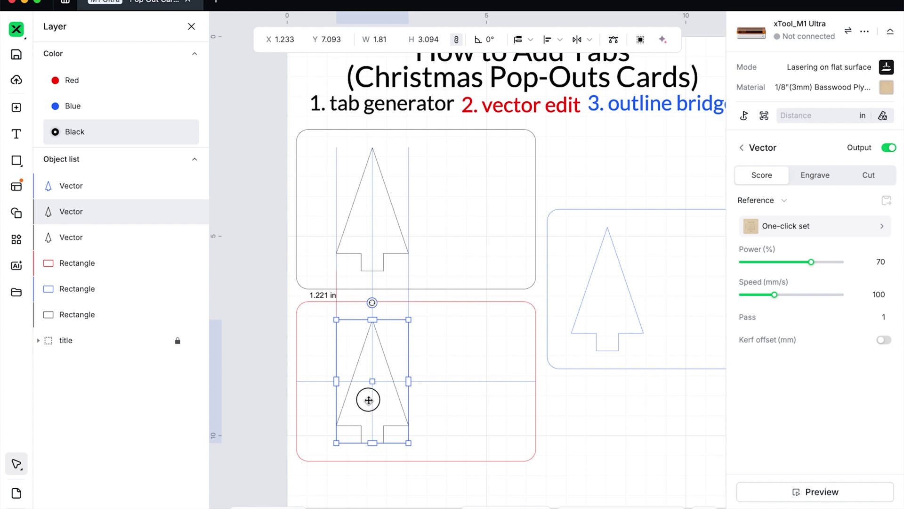
right_click(369, 400)
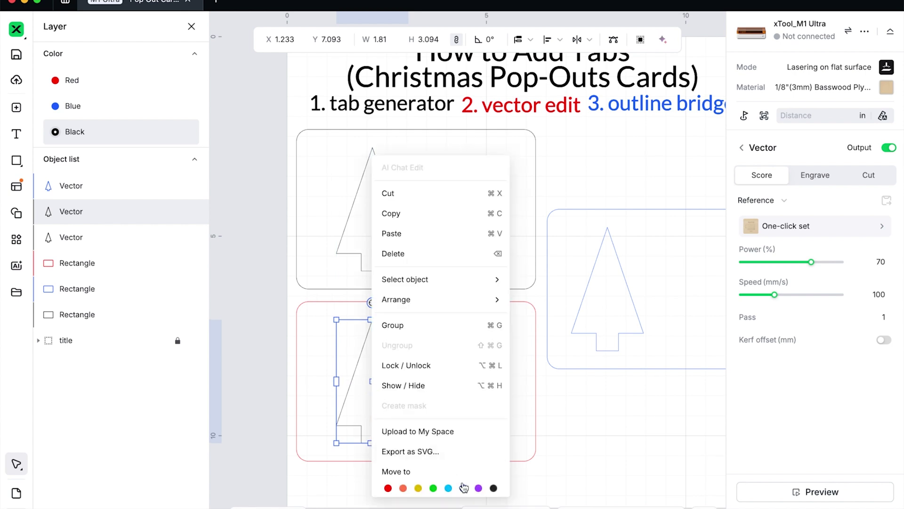
click(388, 488)
click(391, 492)
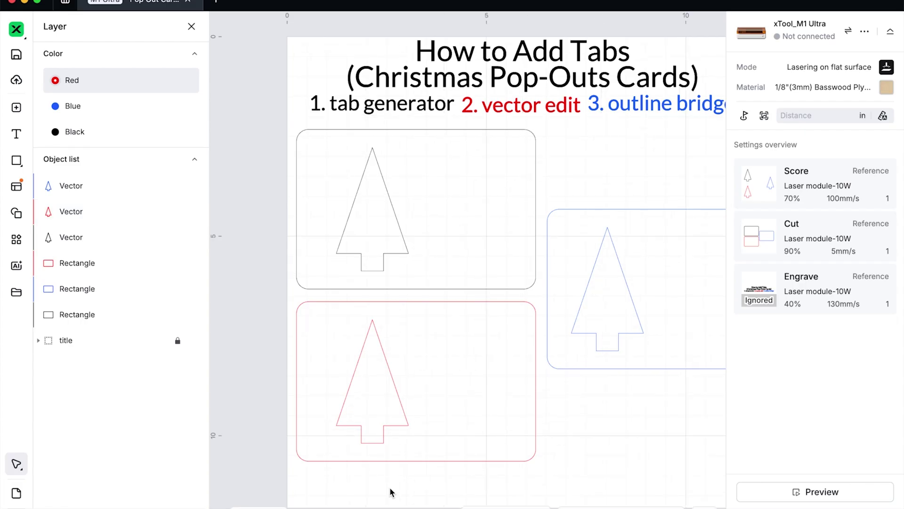
click(16, 29)
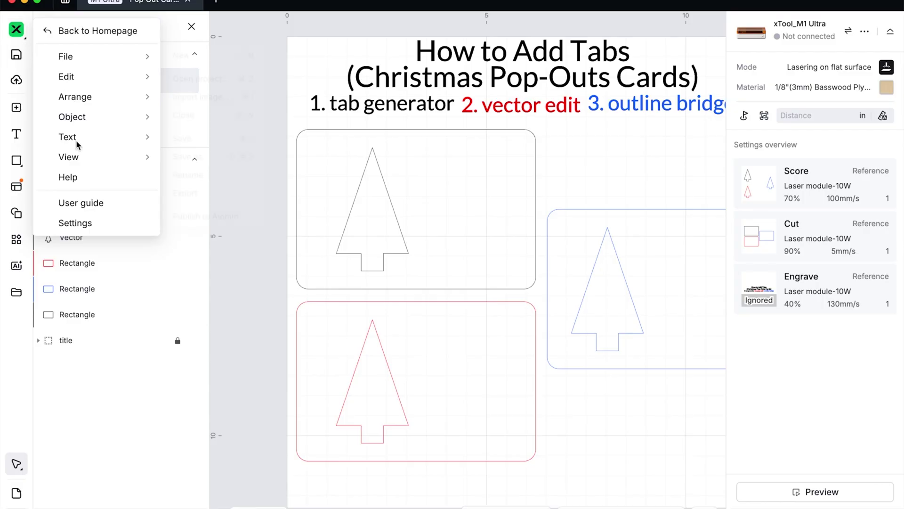
click(78, 222)
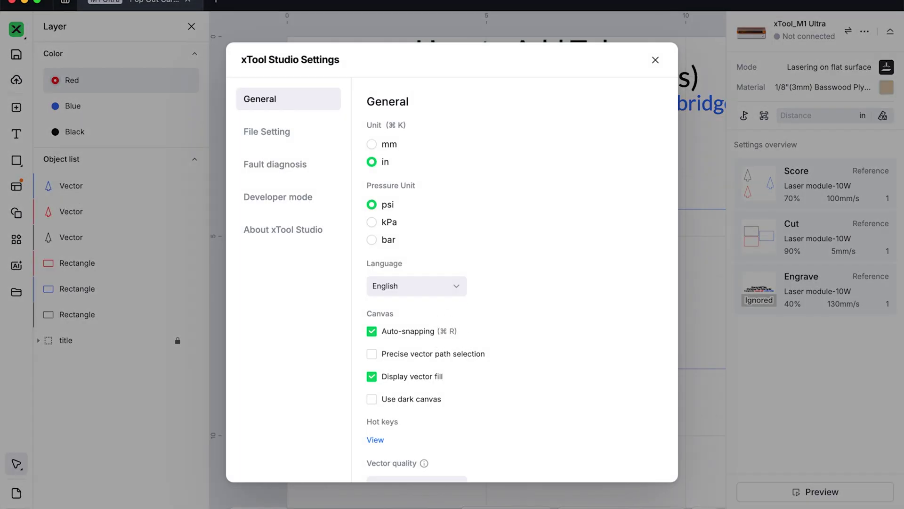
click(655, 60)
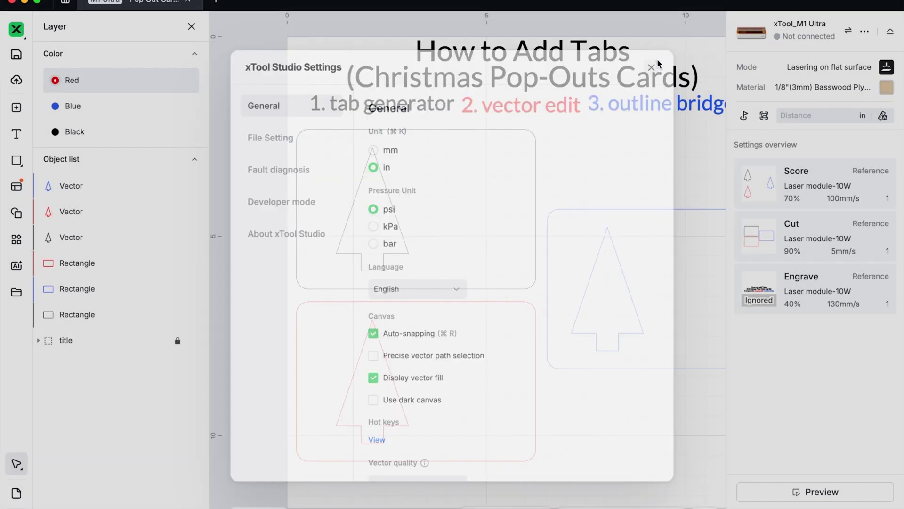
scroll(555, 290, right, 2)
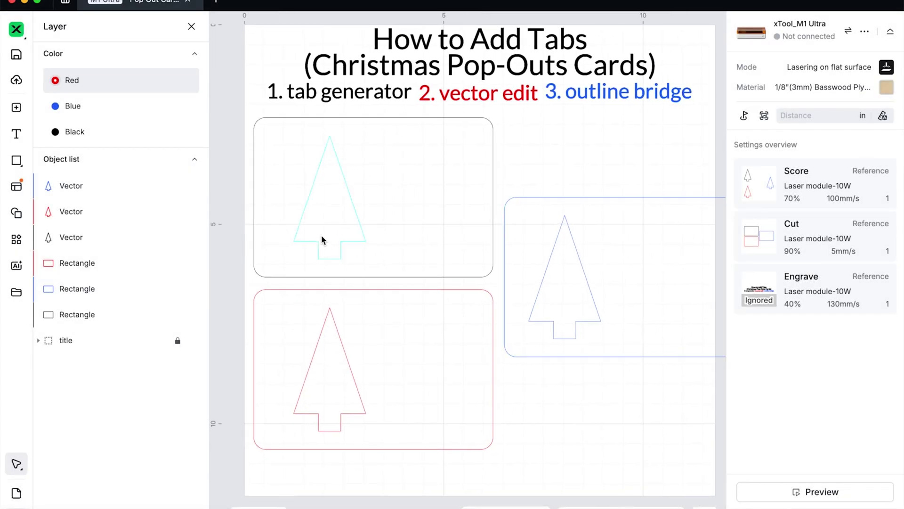
Select the top, red and blue trees and set them to Cut at 90%, 5 mm/s.
click(337, 215)
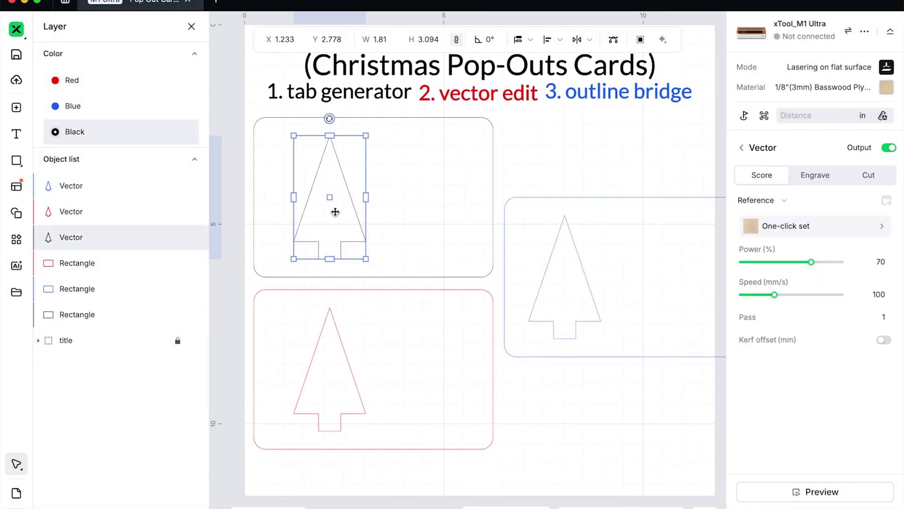
shift+click(337, 364)
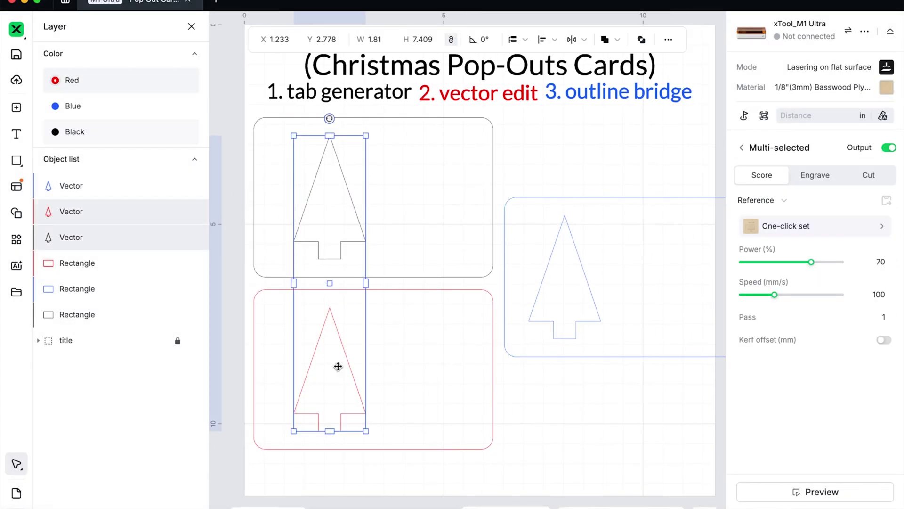
shift+click(574, 296)
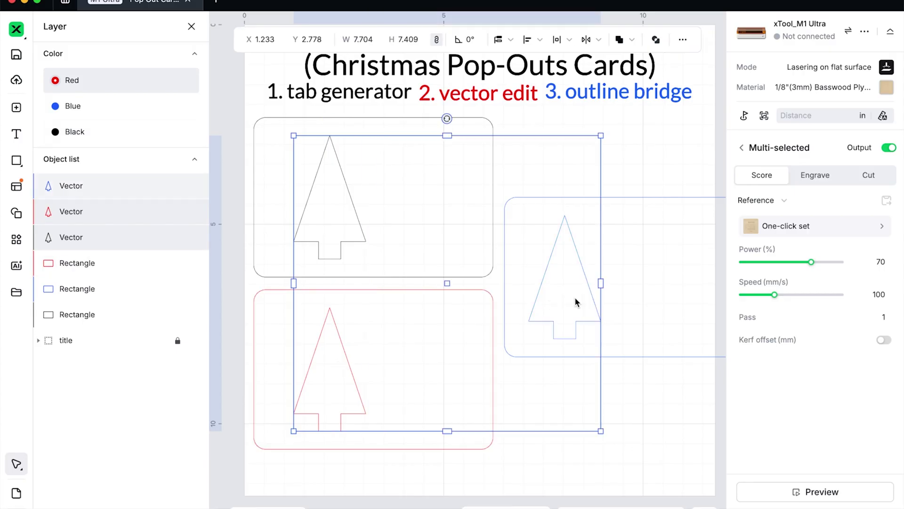
click(872, 179)
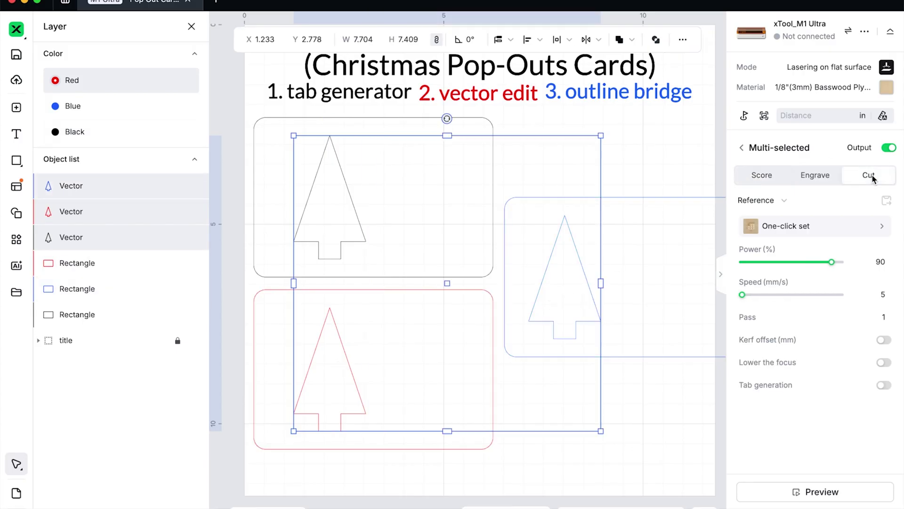
click(678, 408)
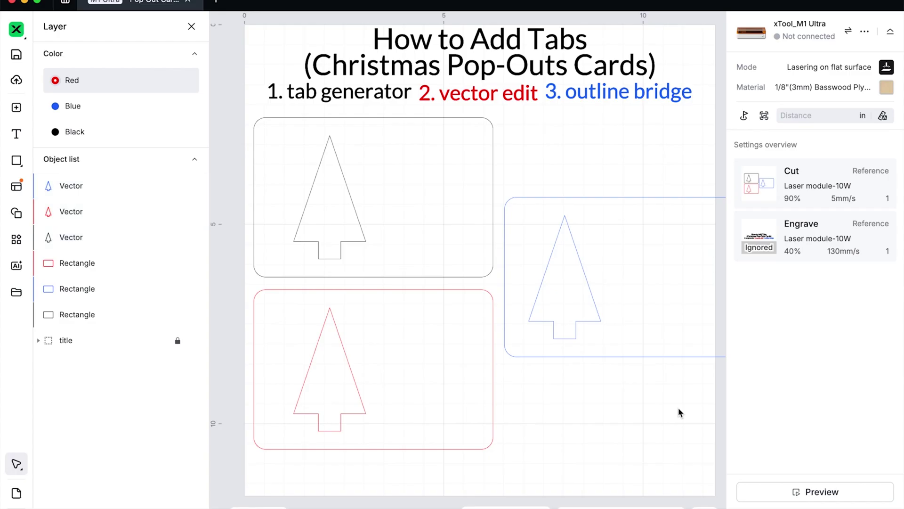
right_click(350, 236)
Move the top tree to a yellow layer and set it with its card to Engrave.
click(399, 488)
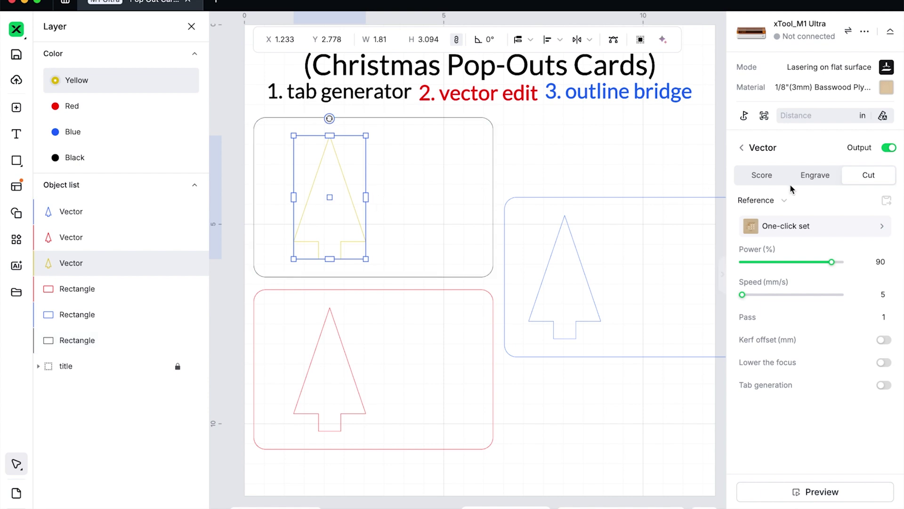
shift+click(492, 197)
click(815, 175)
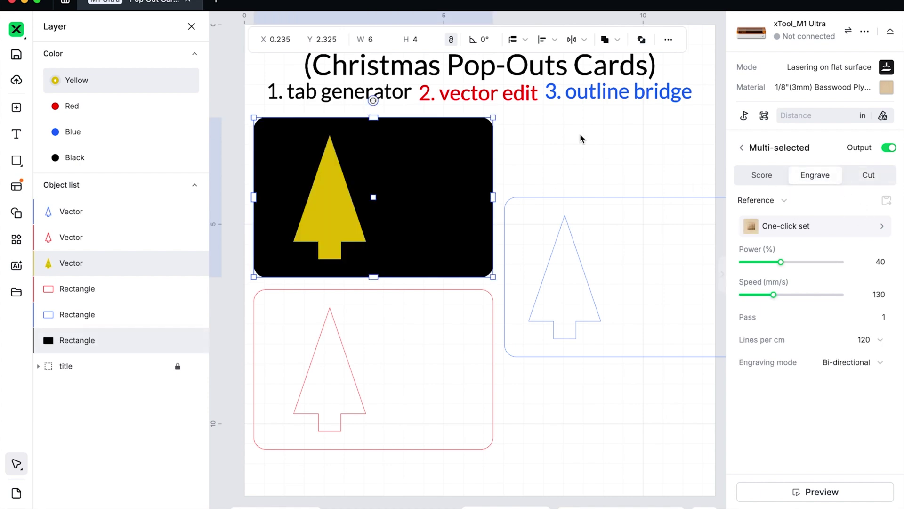
click(580, 134)
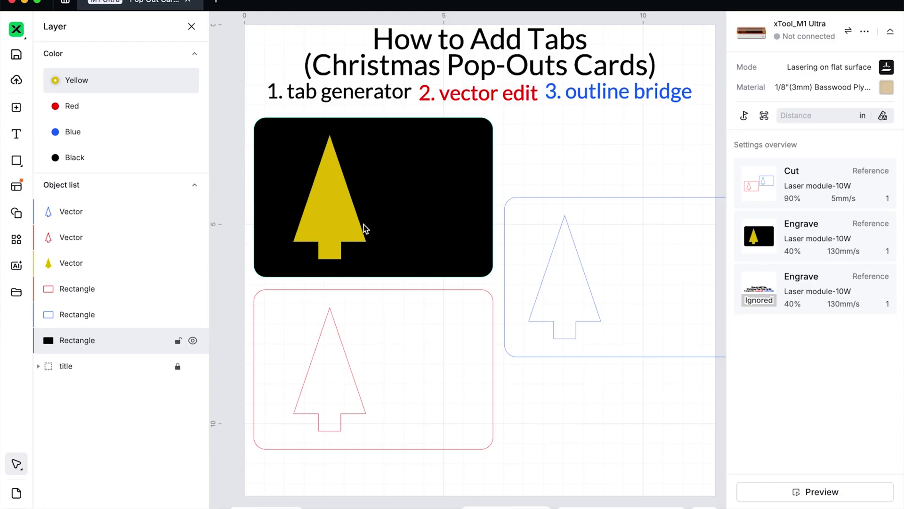
Subtract the yellow tree from the black card, then undo the subtraction.
click(329, 227)
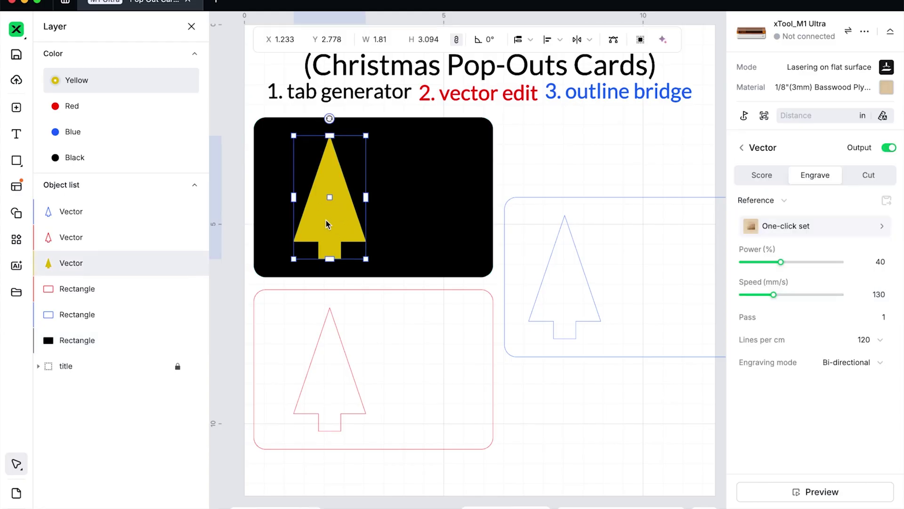
click(423, 214)
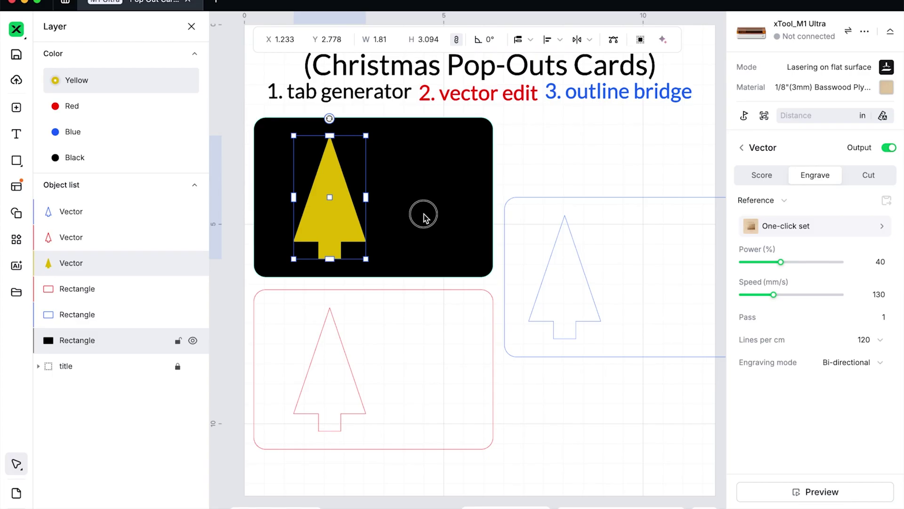
click(324, 199)
shift+click(419, 204)
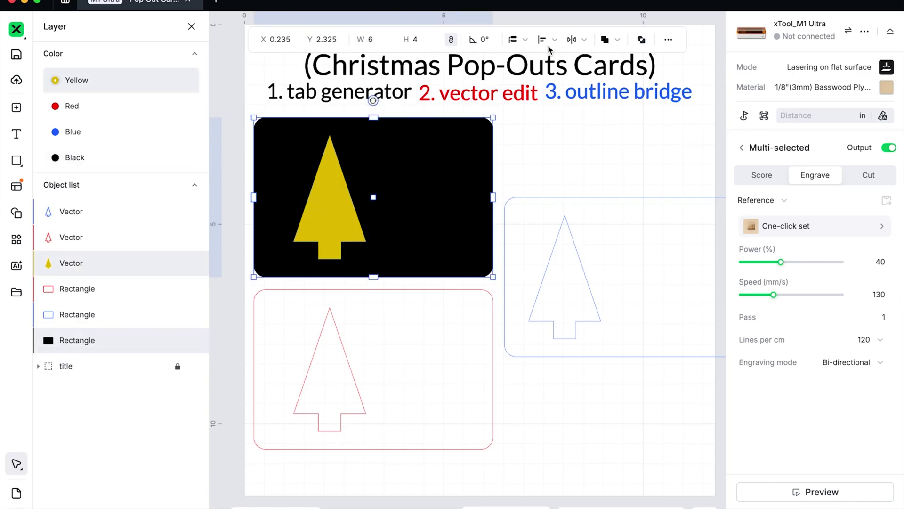
click(612, 39)
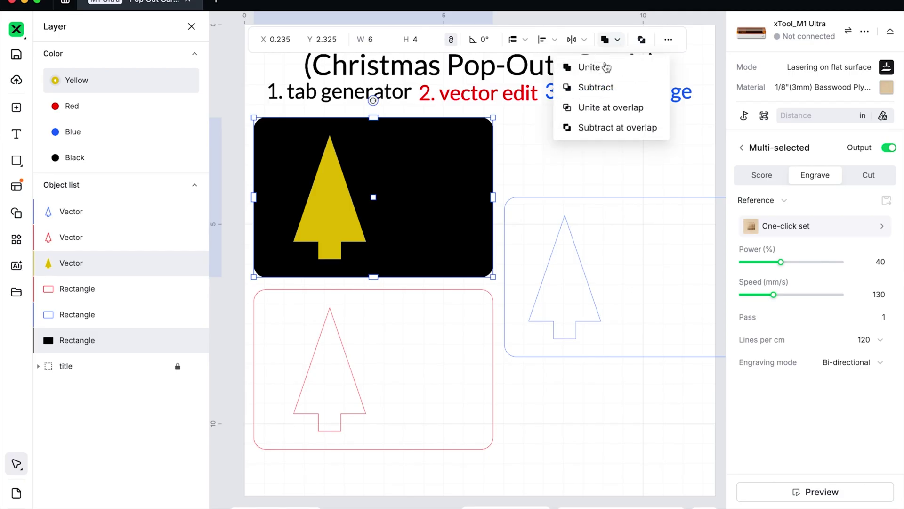
click(596, 87)
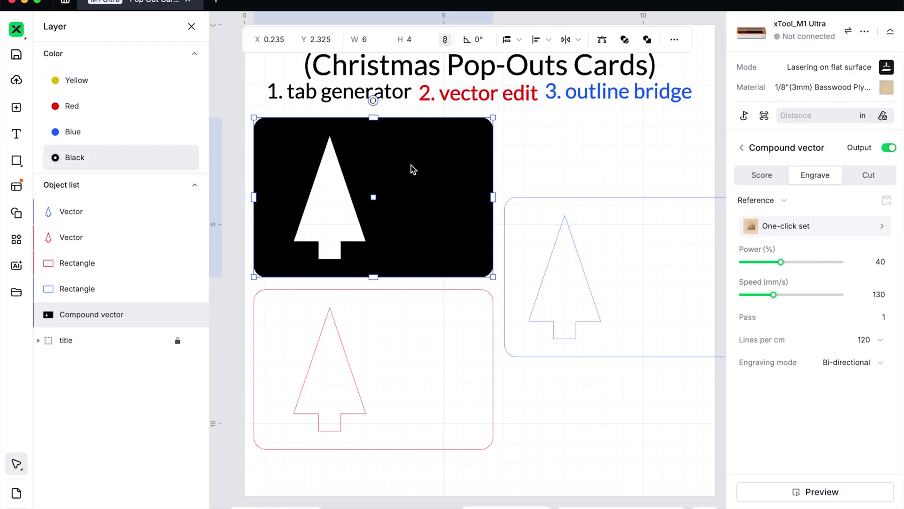
key(super+z)
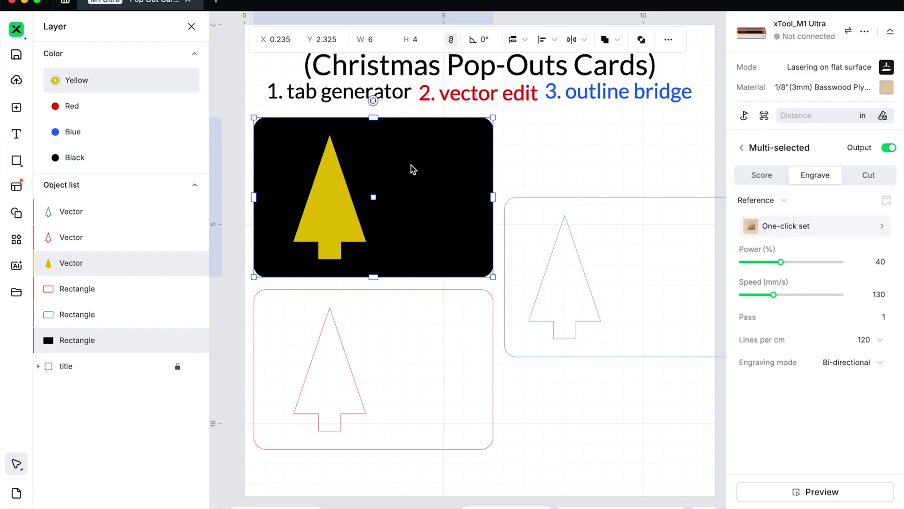
Set the card and tree back to Cut and return the tree to the black layer.
click(886, 178)
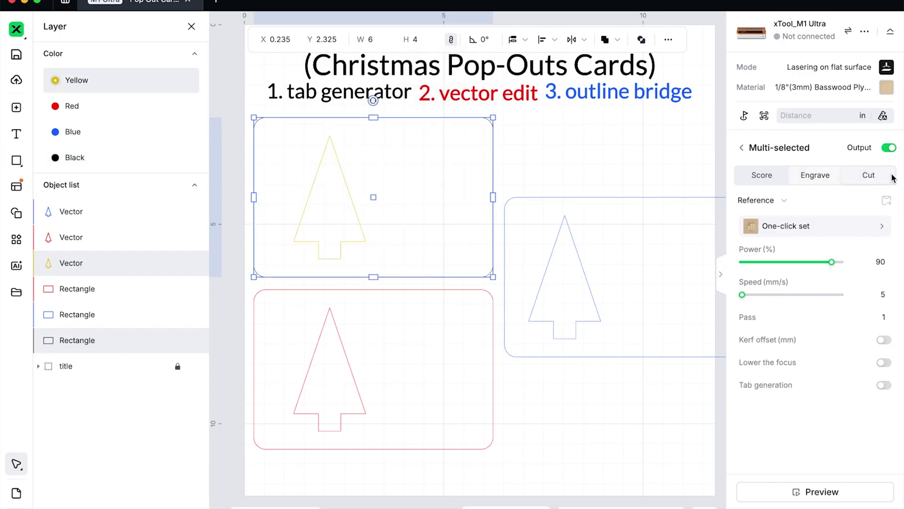
click(617, 151)
right_click(319, 239)
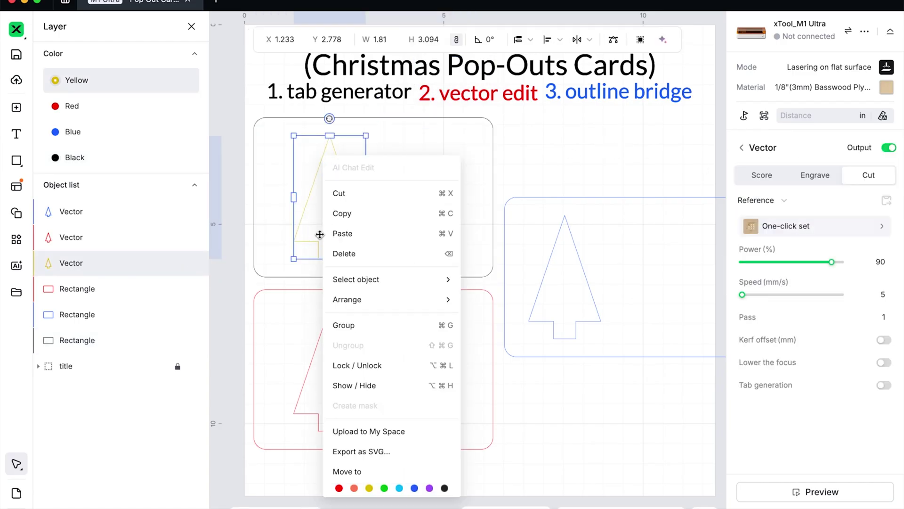
click(444, 487)
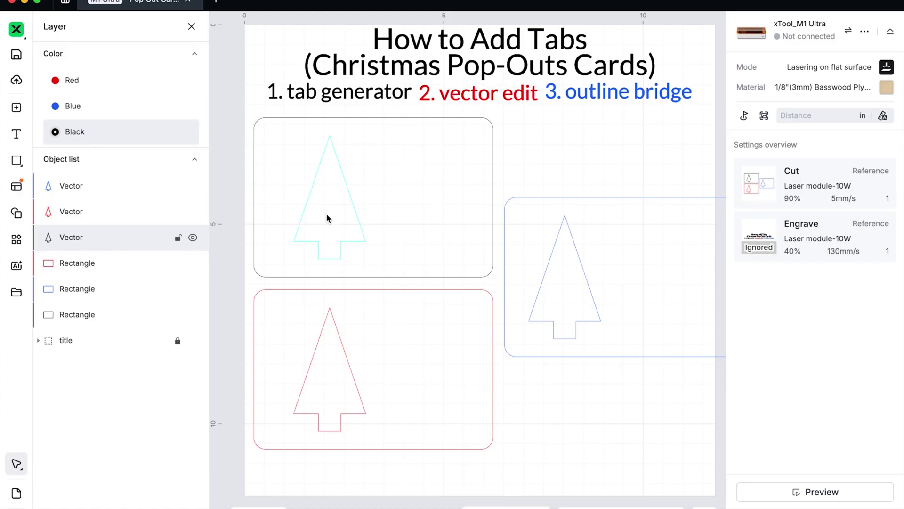
Zoom in on the cards and select the tree in the top card.
scroll(329, 218, up, 3)
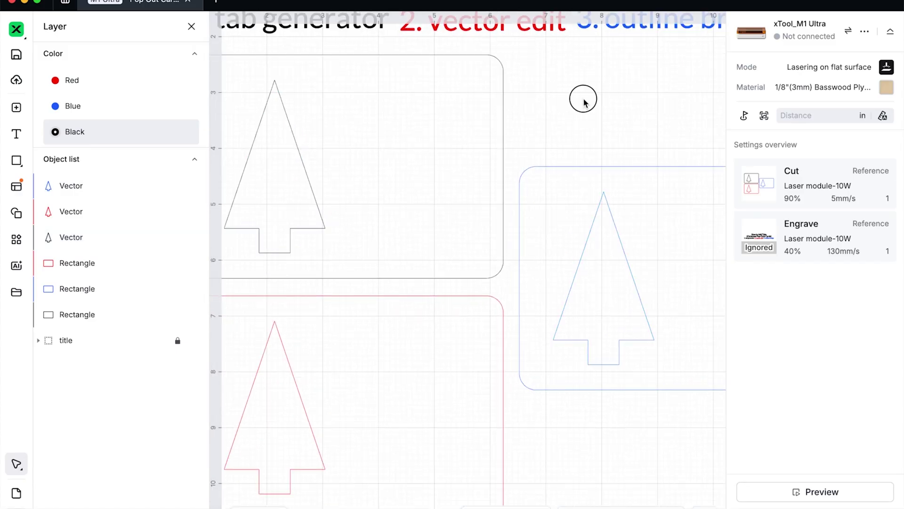
scroll(560, 285, left, 5)
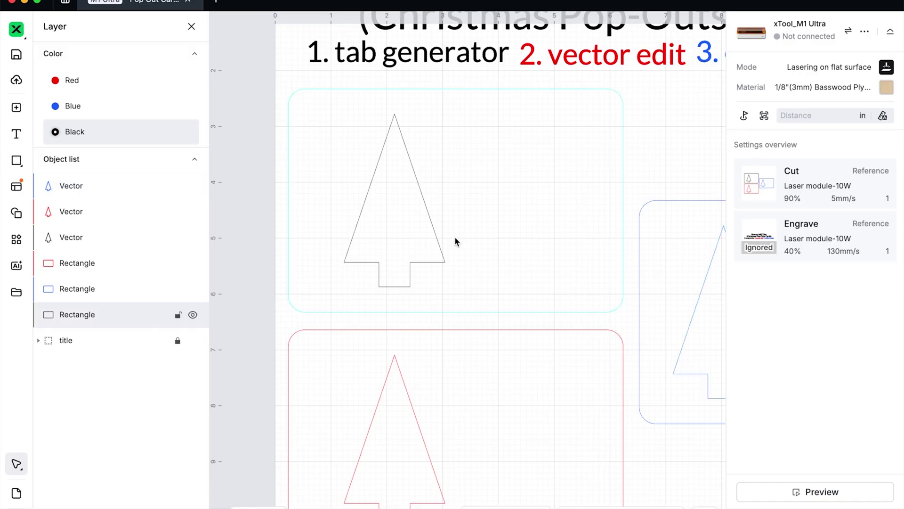
scroll(448, 237, right, 2)
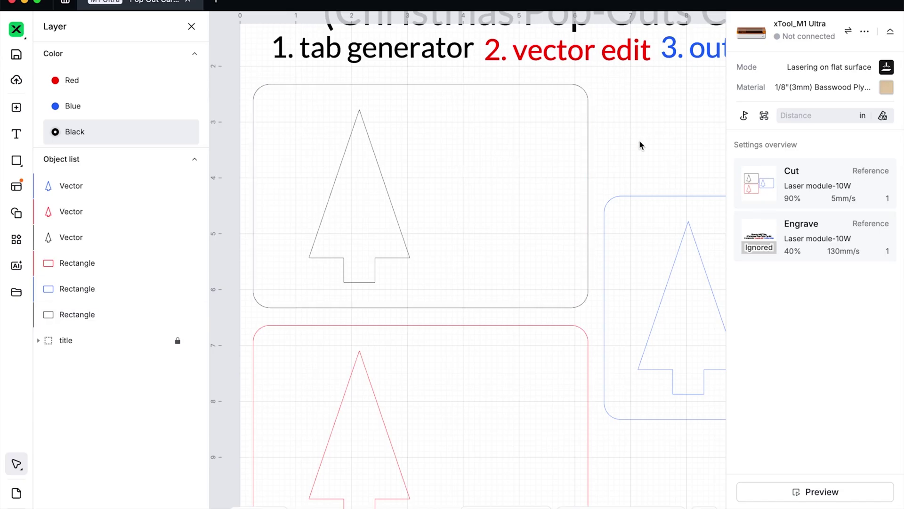
click(347, 205)
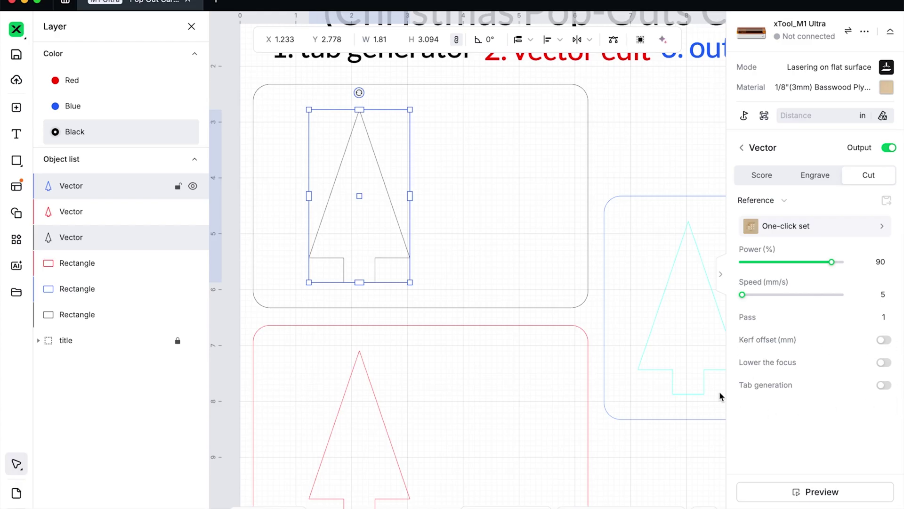
Try Engrave and Score on the tree, then settle on Cut at 90% power, 5 mm/s.
click(818, 174)
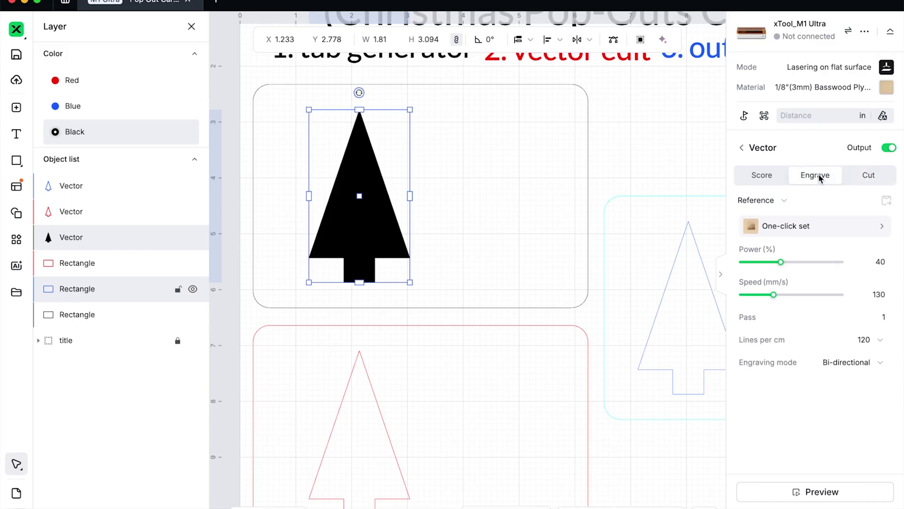
click(765, 174)
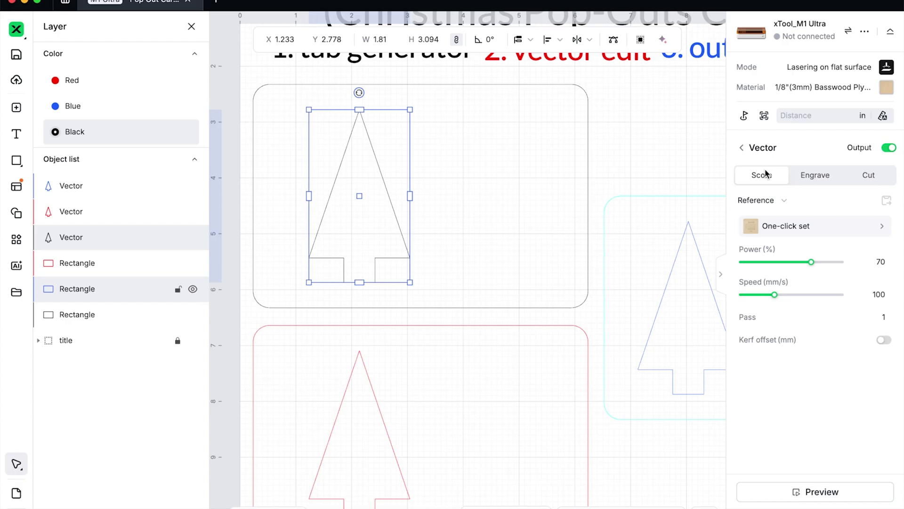
click(883, 181)
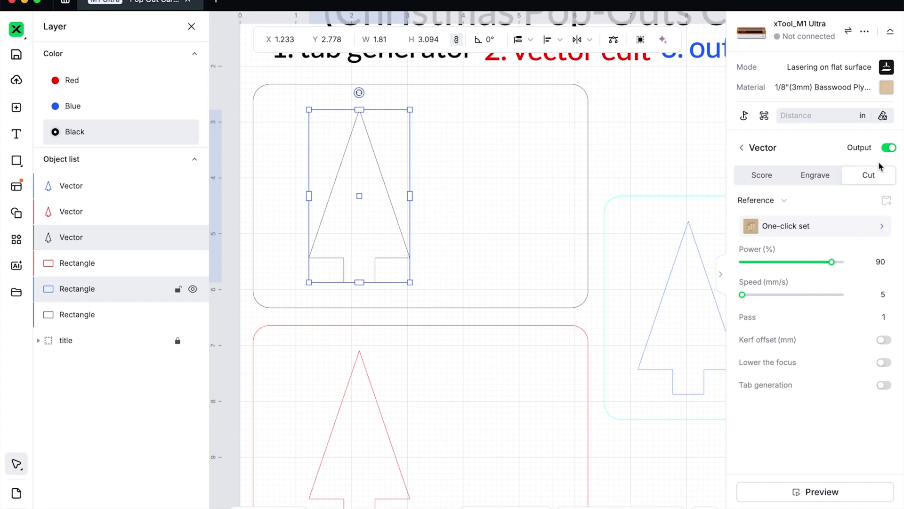
Switch on Tab generation for the tree, keep 'by number', and enter 4 tabs.
click(884, 386)
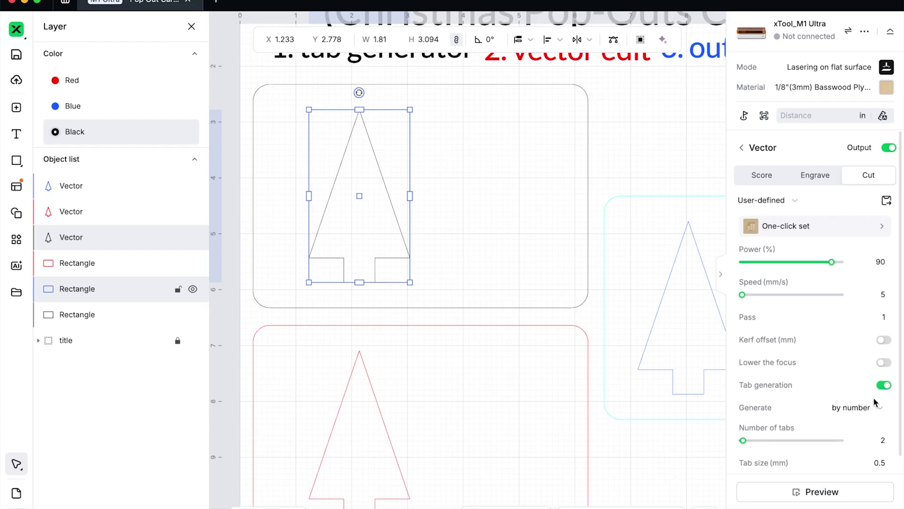
click(868, 413)
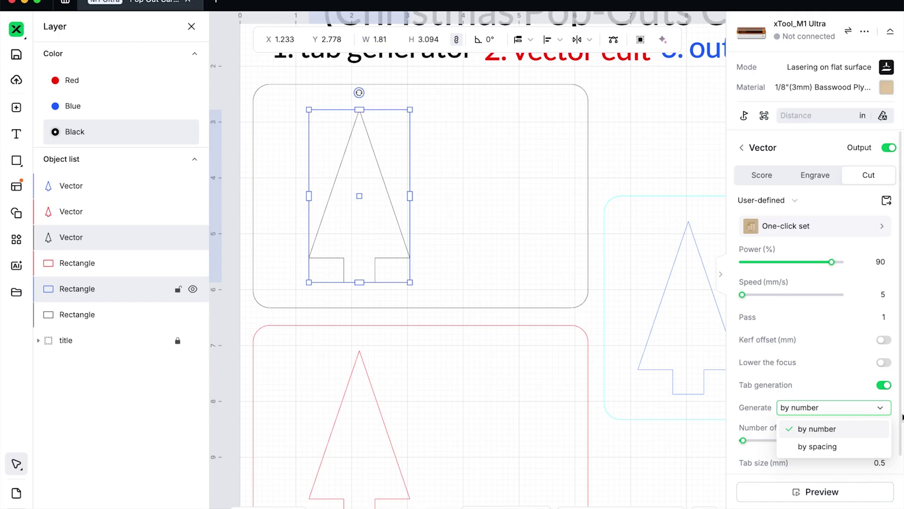
click(888, 413)
scroll(838, 430, down, 2)
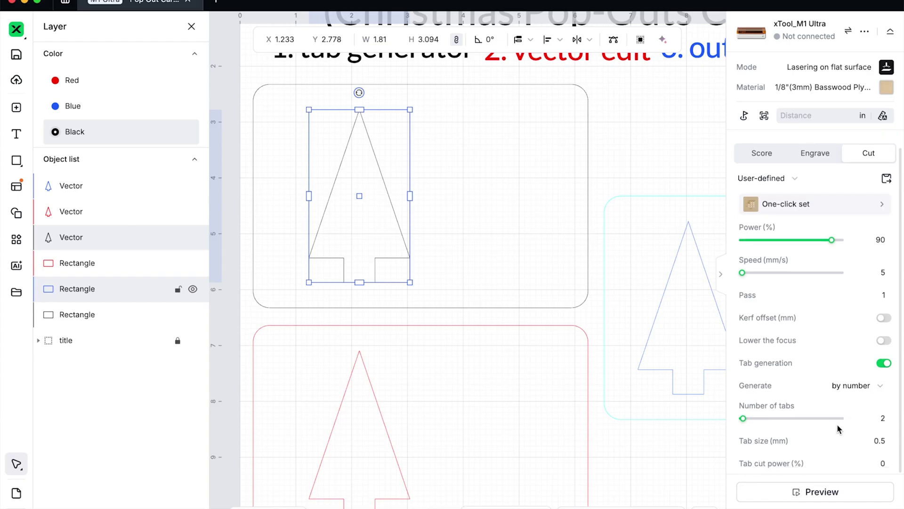
text(4)
key(Tab)
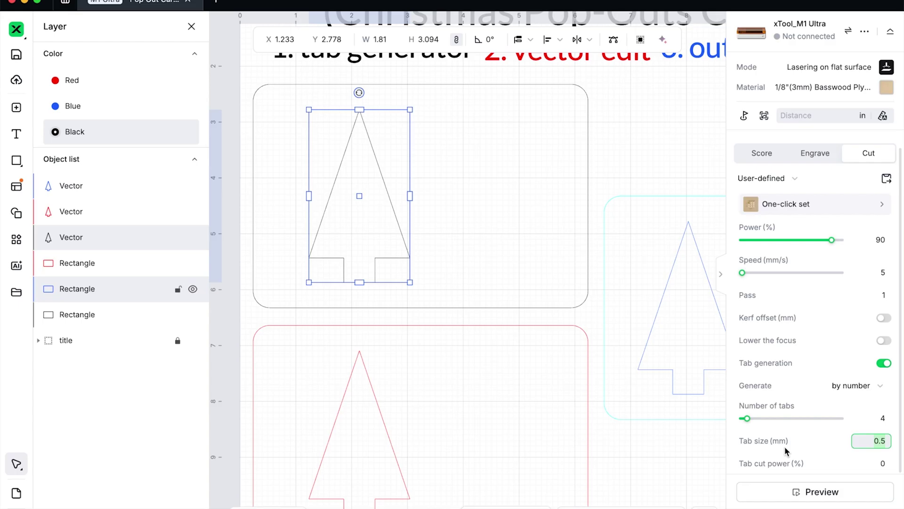
Briefly view the Applications panel, close it, and bring the tree's Cut settings into view.
click(16, 239)
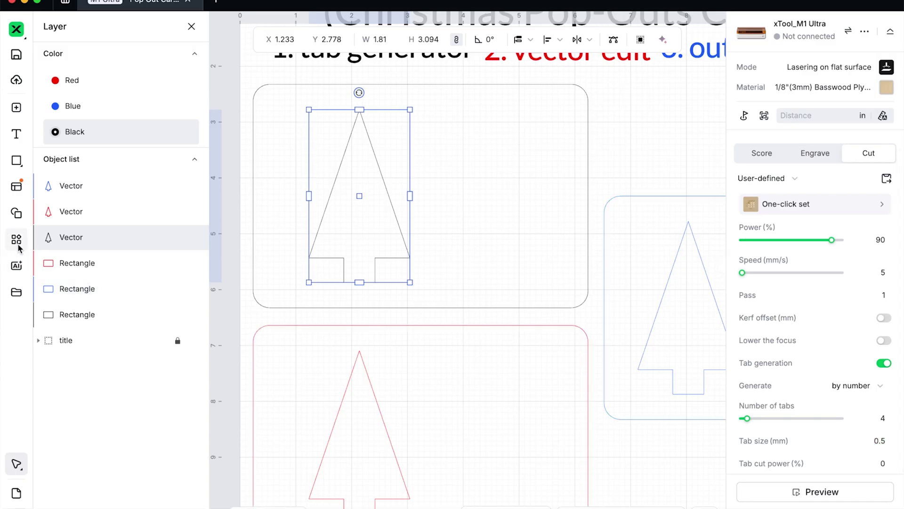
mouse_move(93, 240)
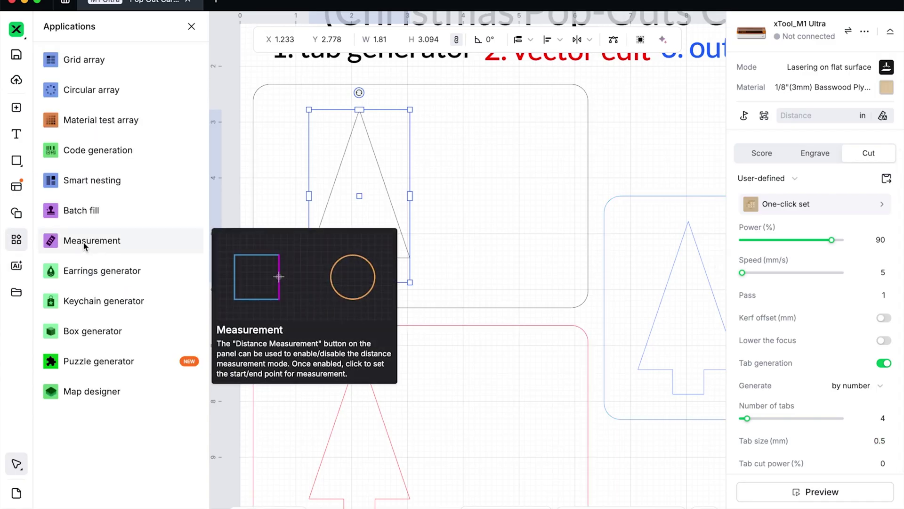
click(16, 239)
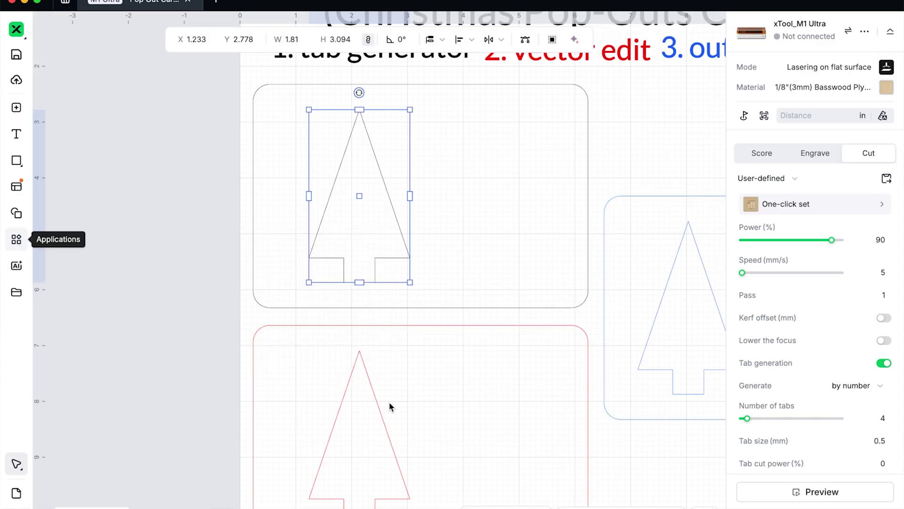
scroll(389, 402, right, 1)
scroll(389, 402, down, 1)
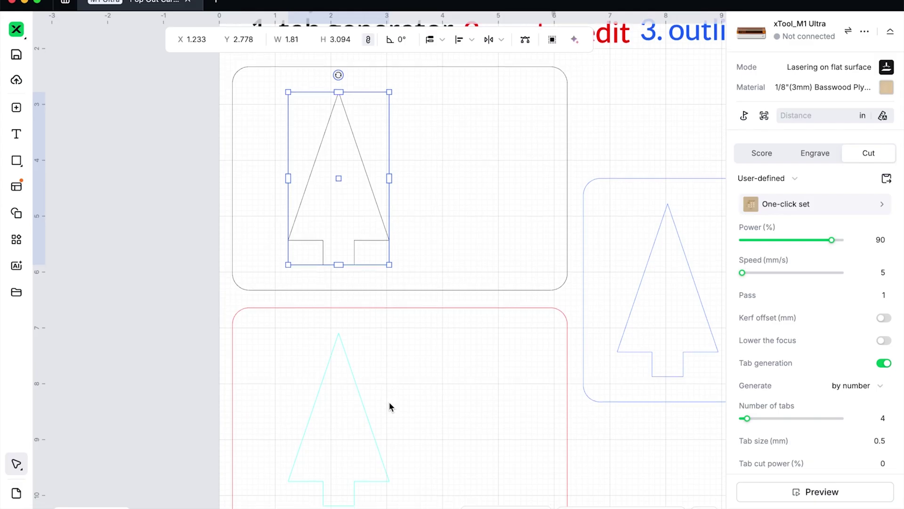
scroll(389, 402, right, 1)
scroll(389, 402, down, 1)
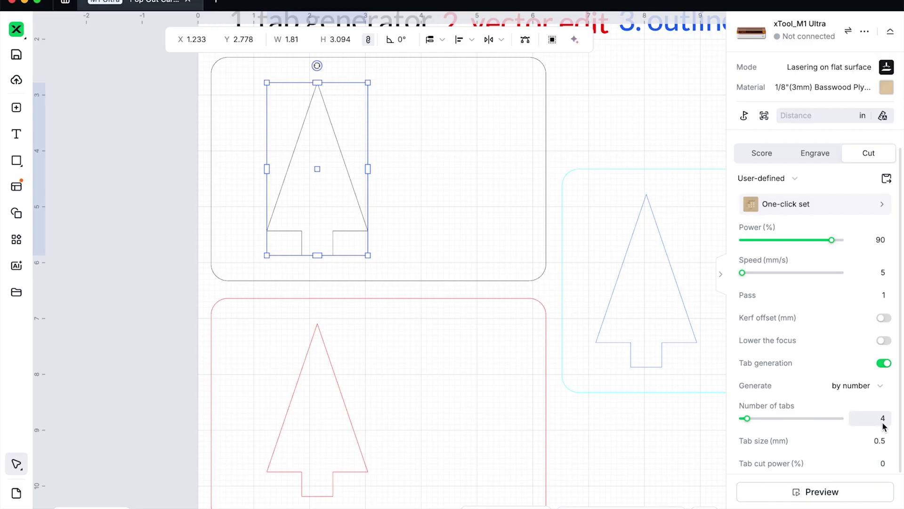
Set the tree's Tab size to 1 mm and Tab cut power to 40%.
click(886, 443)
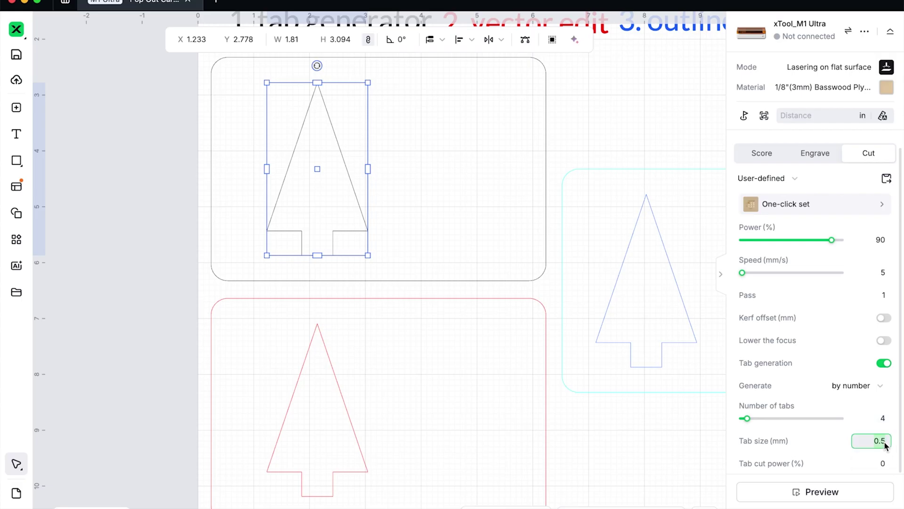
key(BackSpace)
key(BackSpace)
key(BackSpace)
text(1)
key(Tab)
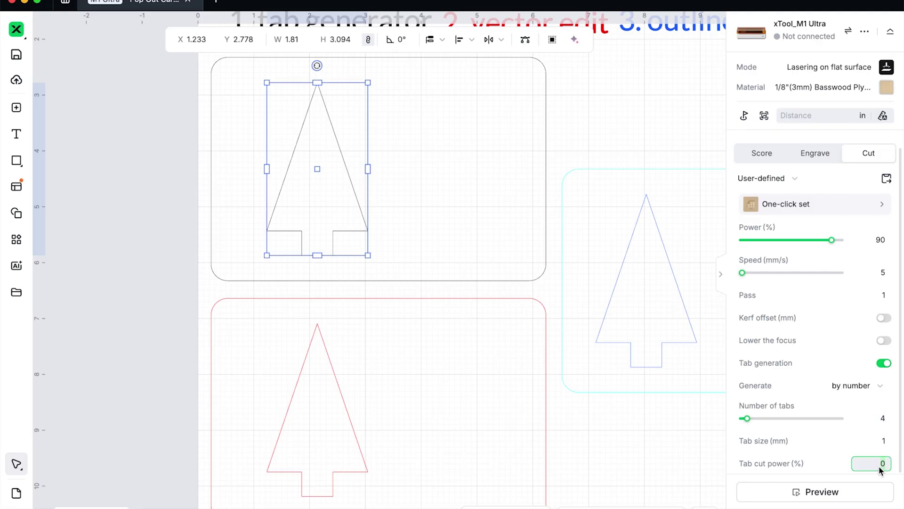
text(40)
key(Return)
Re-enter the tab cut power, trying 0 before settling back on 40%.
click(871, 464)
text(0)
key(Return)
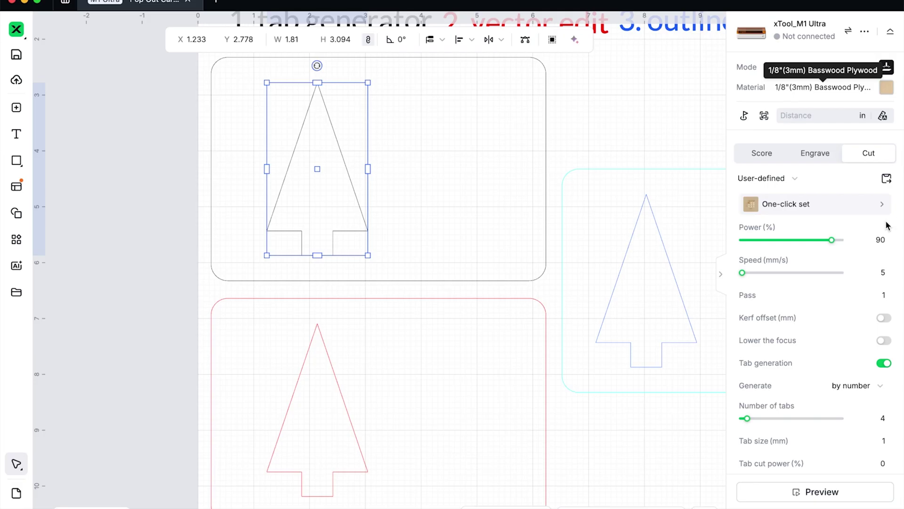
click(879, 465)
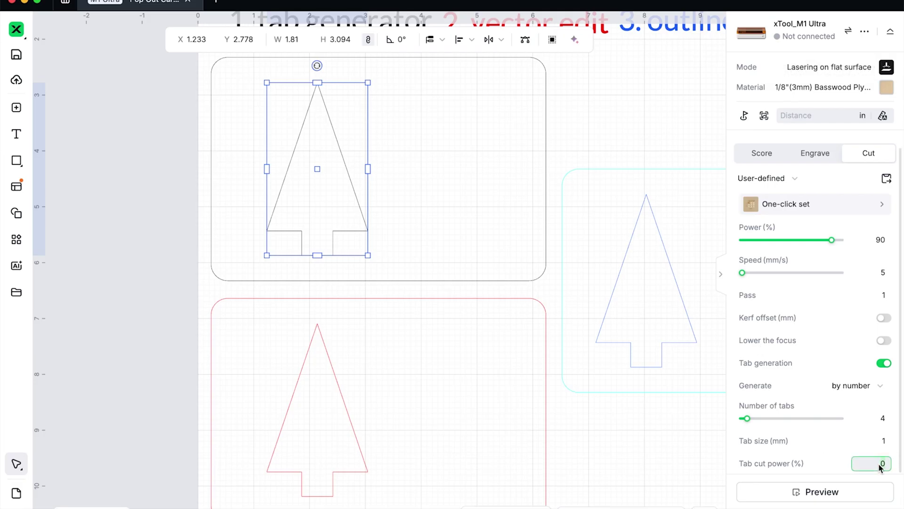
key(BackSpace)
text(40)
key(Return)
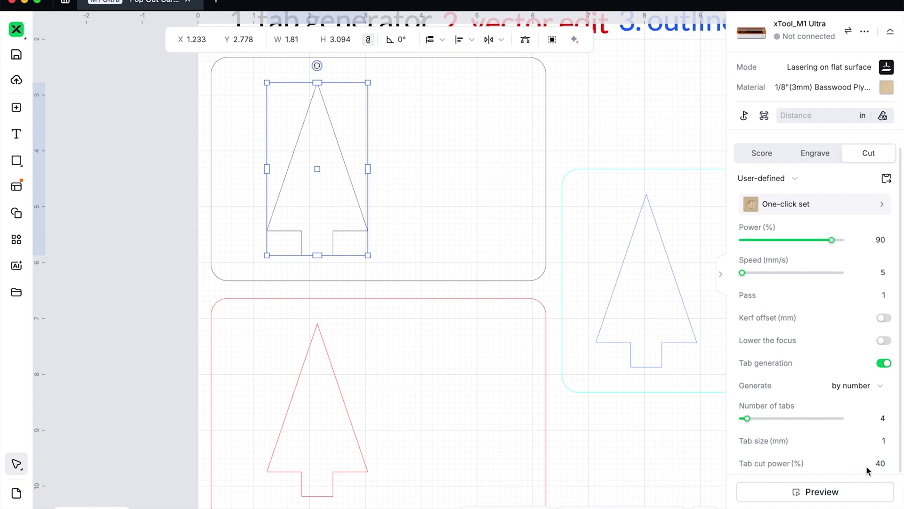
Toggle tab generation to 'by spacing' and back to 'by number' (2 tabs), then deselect the tree.
click(874, 384)
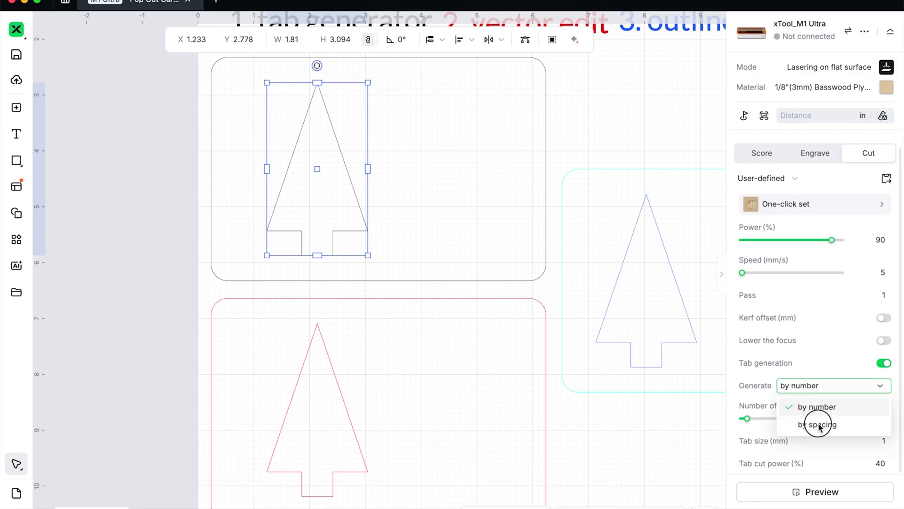
click(843, 425)
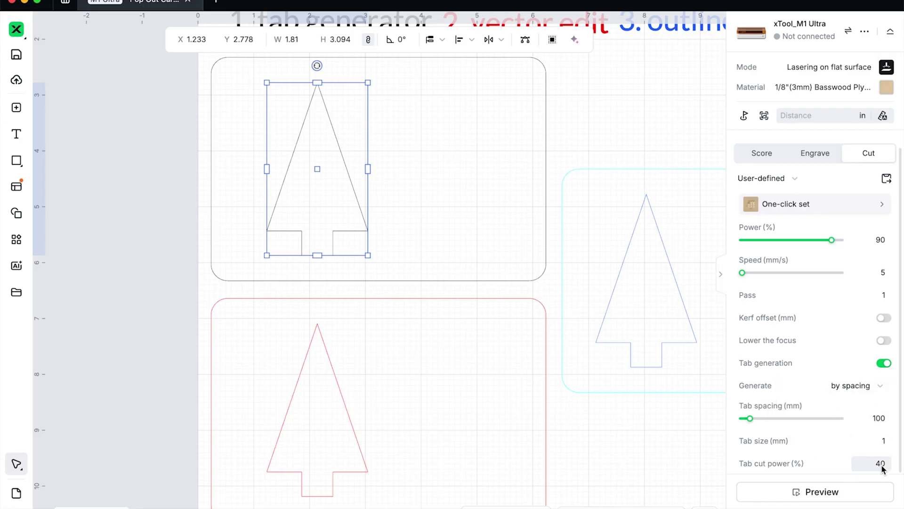
click(859, 387)
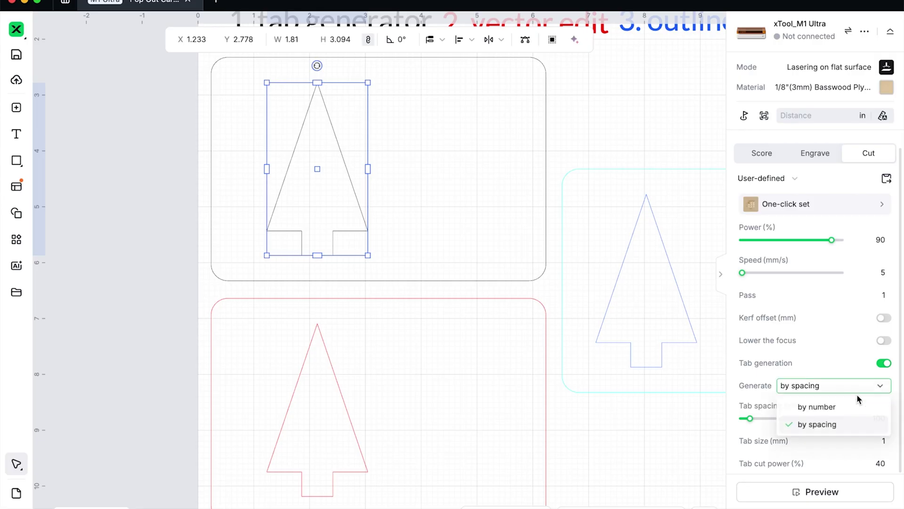
click(838, 408)
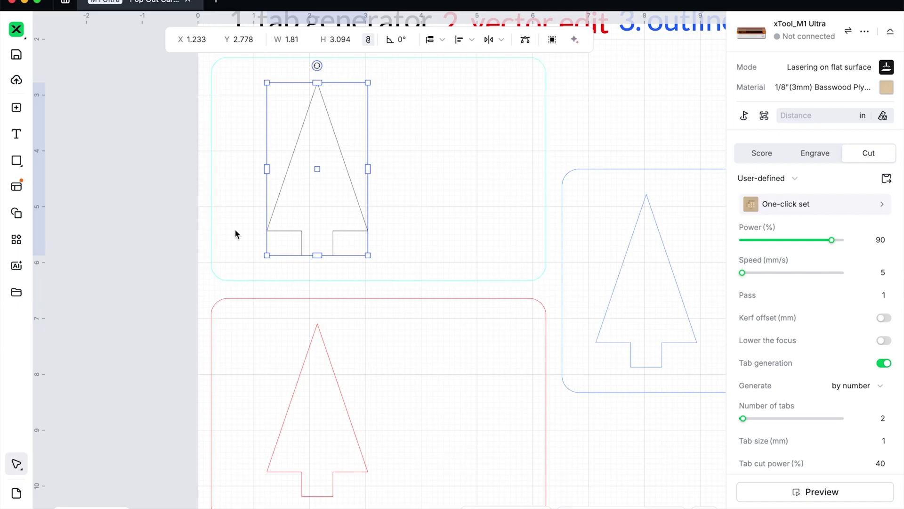
click(123, 210)
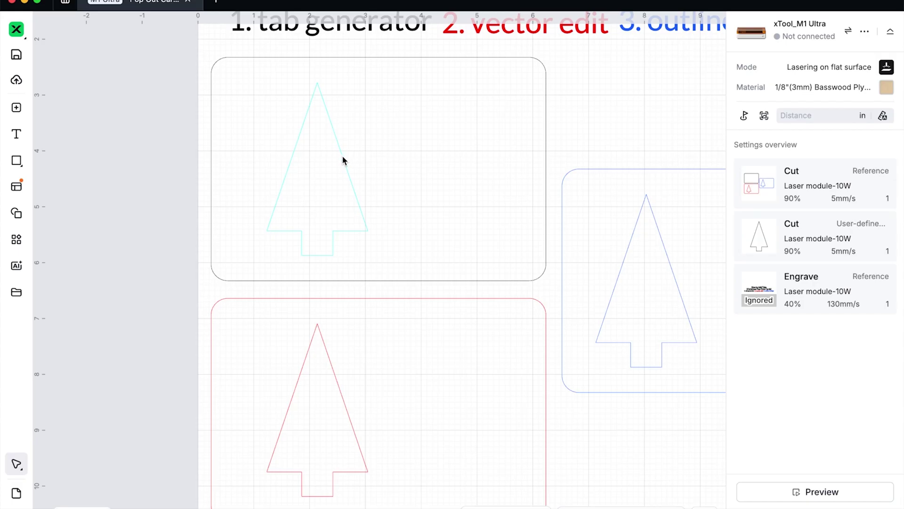
Zoom to the red card, select its tree outline and enter point editing.
scroll(322, 158, up, 2)
scroll(322, 158, right, 2)
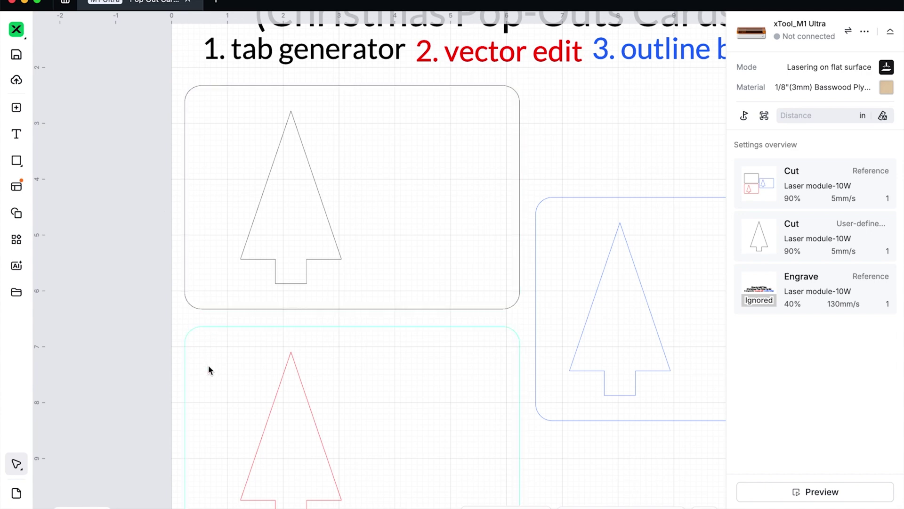
scroll(210, 370, up, 5)
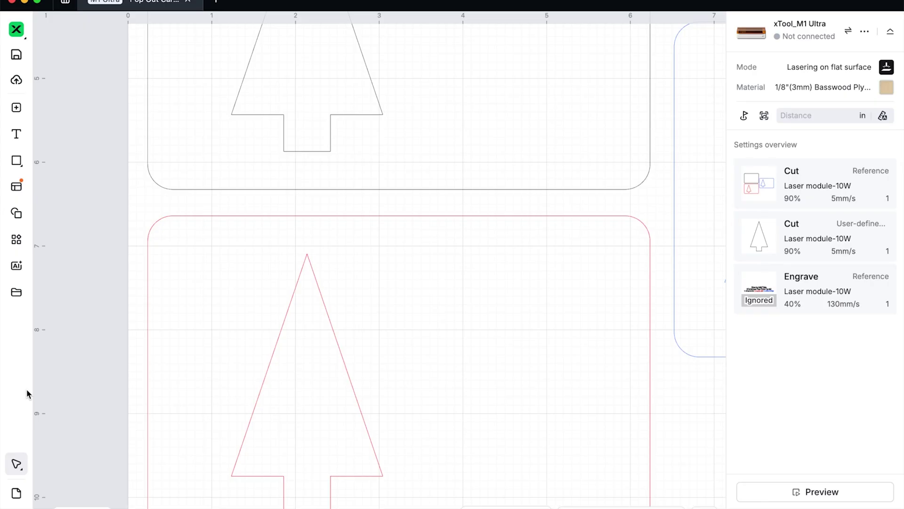
scroll(81, 289, down, 5)
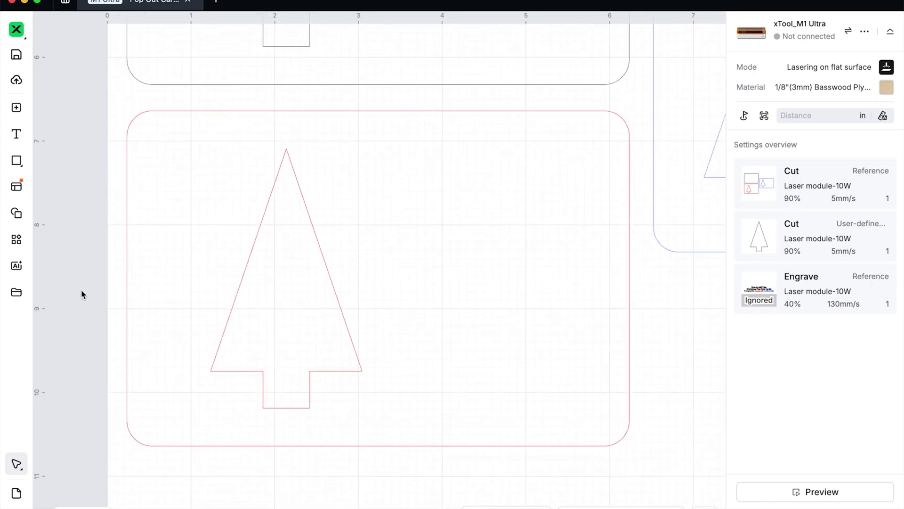
click(193, 223)
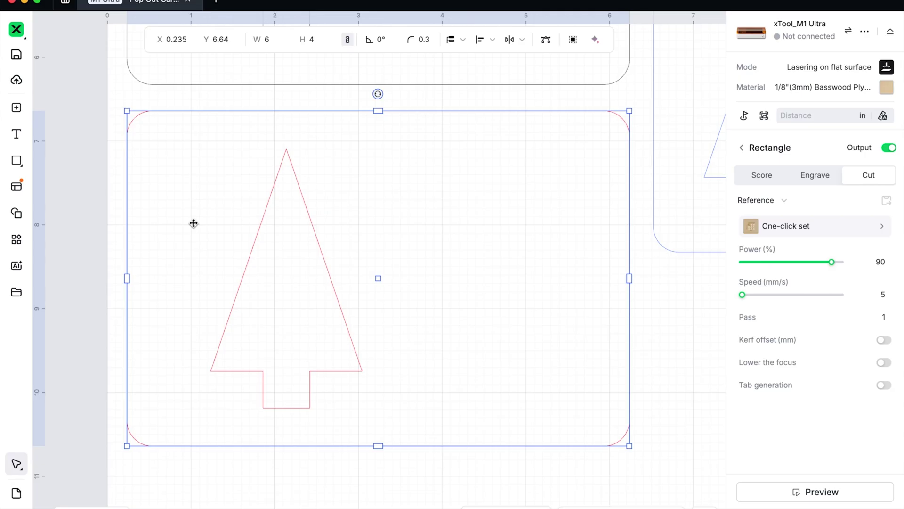
click(292, 344)
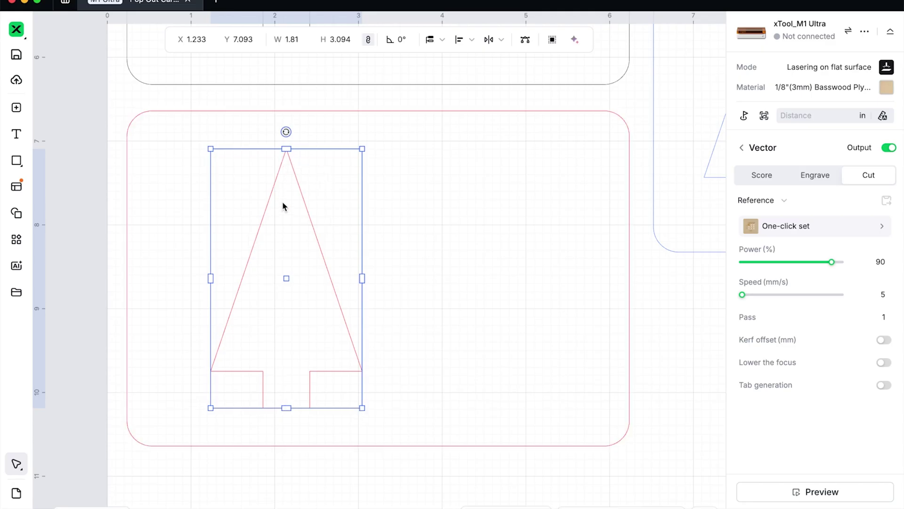
click(525, 40)
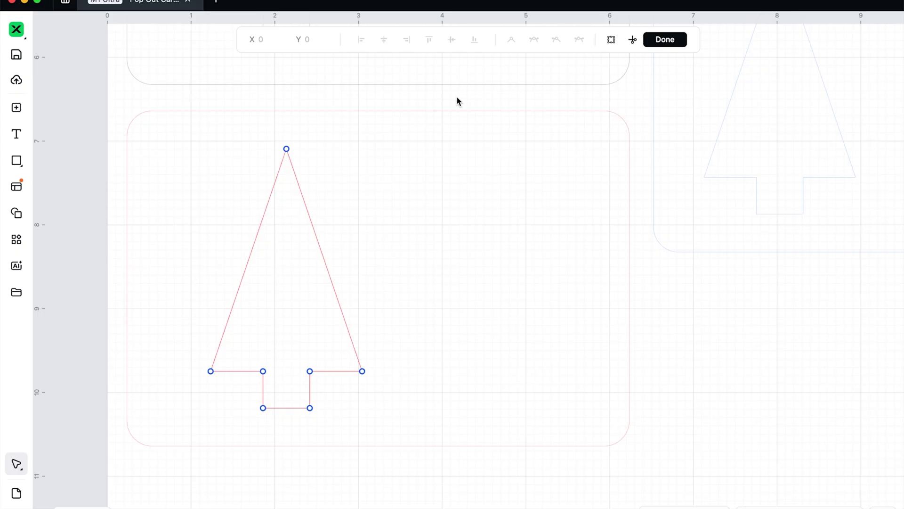
Zoom in toward the red tree's apex to see its tip and trunk nodes.
scroll(457, 97, up, 5)
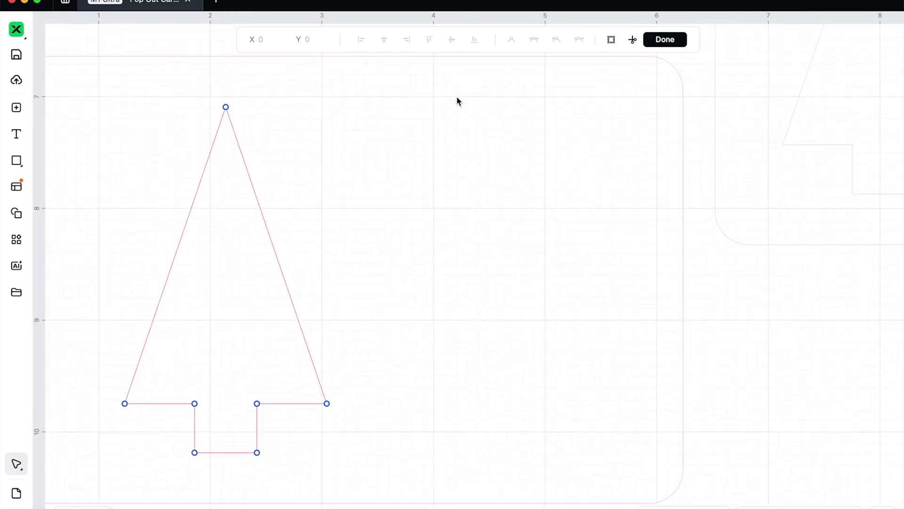
scroll(373, 169, left, 5)
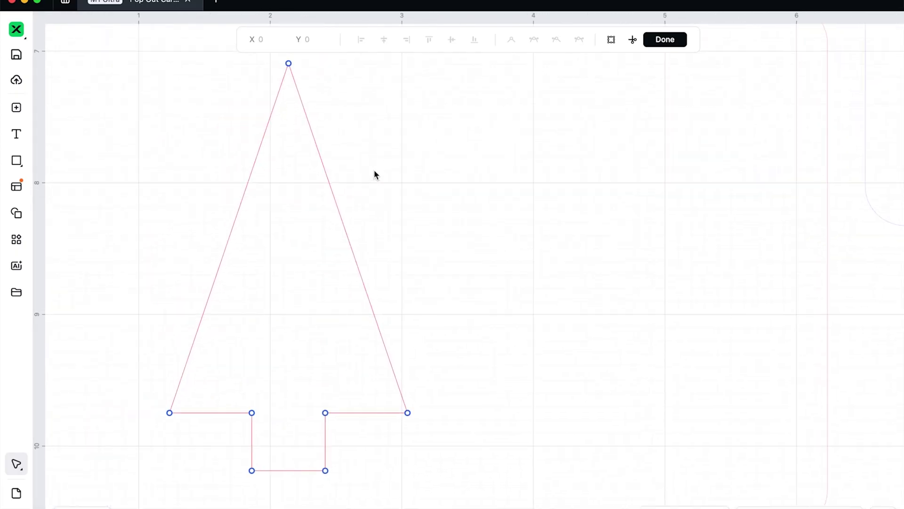
scroll(375, 172, up, 10)
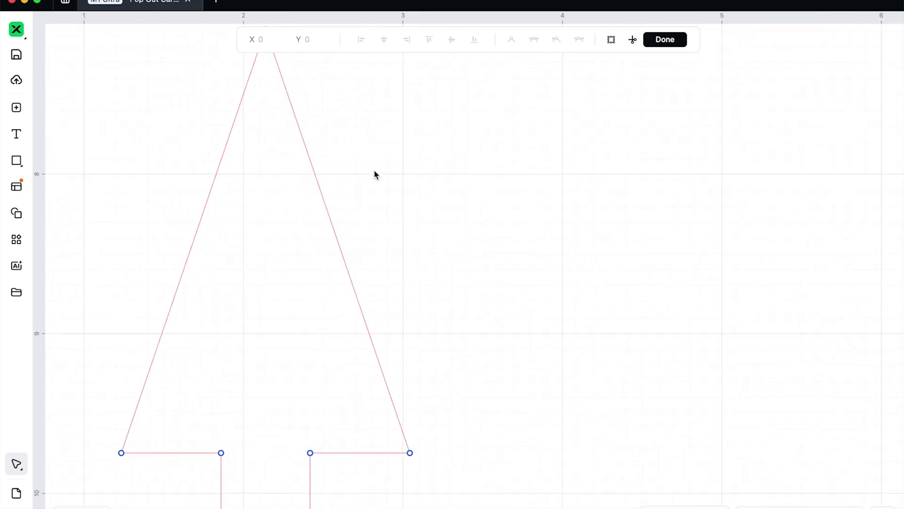
scroll(374, 172, up, 5)
scroll(375, 171, left, 5)
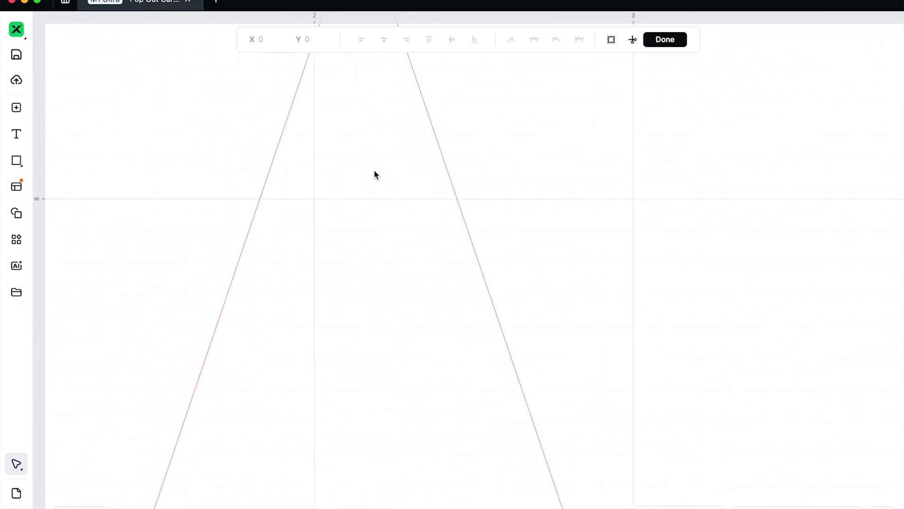
scroll(570, 131, up, 5)
scroll(569, 131, right, 3)
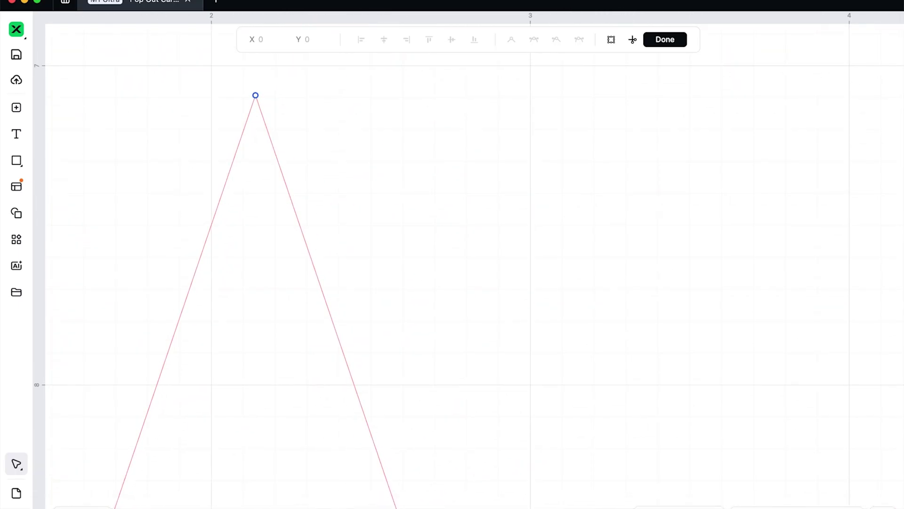
Add an anchor point on the tree's right edge and cut the path there with Scissors.
click(18, 466)
click(318, 278)
drag(323, 293, 321, 281)
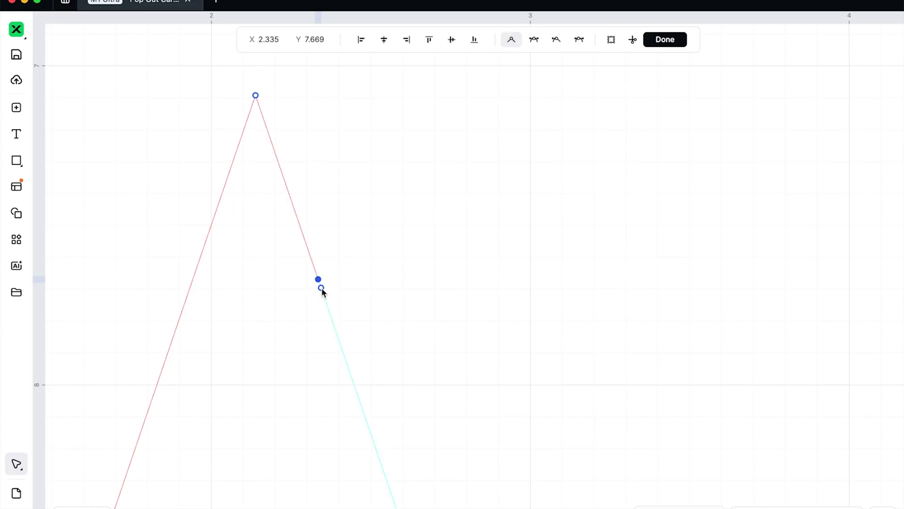
click(321, 288)
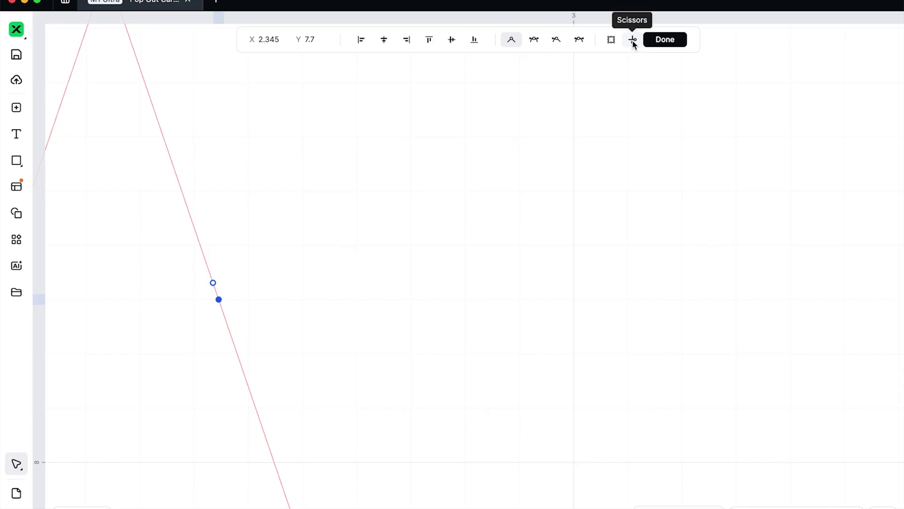
click(632, 40)
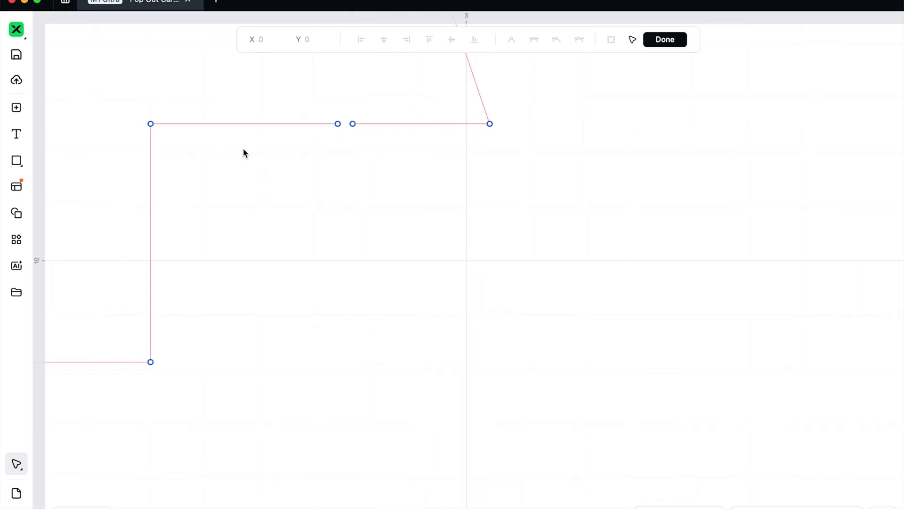
scroll(243, 148, left, 8)
Cut a small gap into the tree's left diagonal edge with two Scissors cuts, then finish editing.
scroll(243, 149, up, 2)
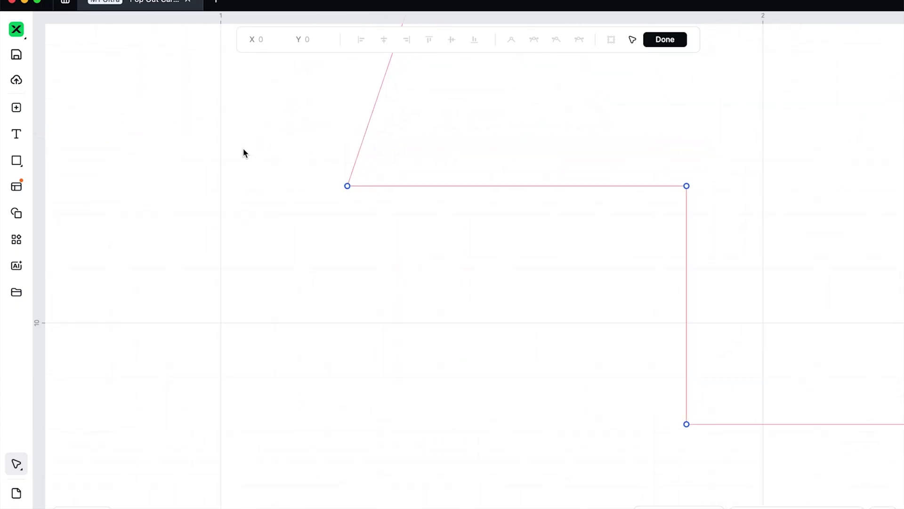
click(632, 40)
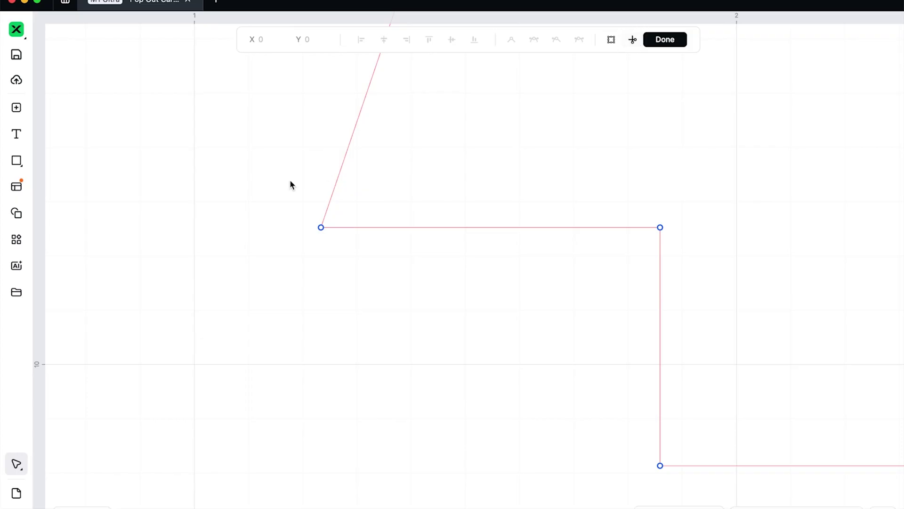
click(343, 167)
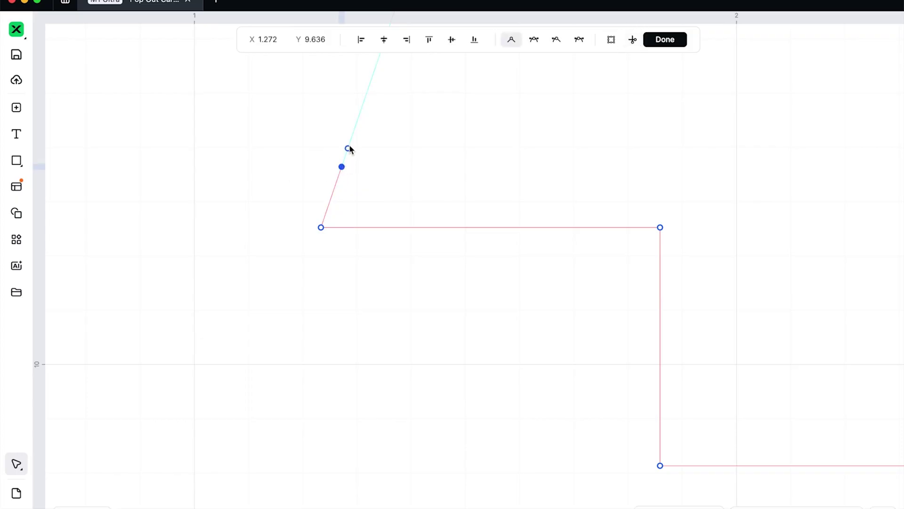
click(349, 145)
key(Escape)
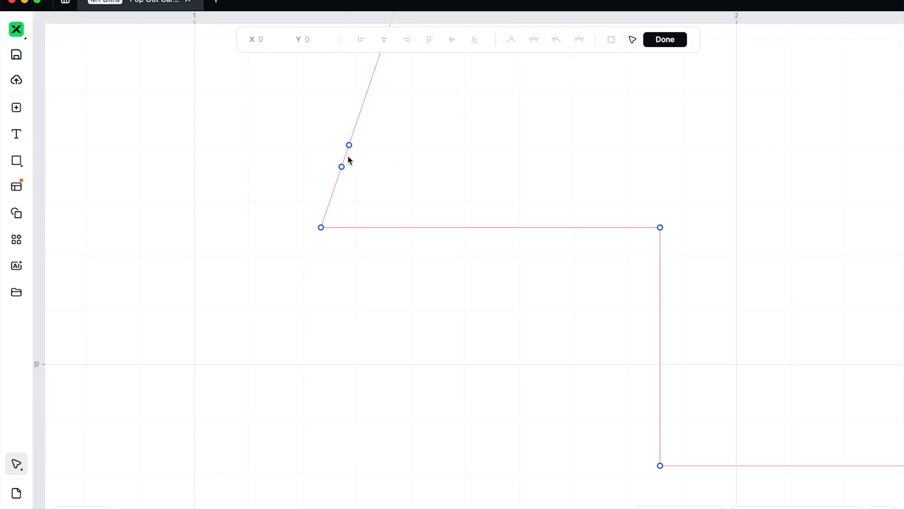
click(663, 40)
Zoom and pan around the tree outline to inspect the gaps on its edges.
scroll(375, 295, up, 2)
scroll(375, 294, right, 2)
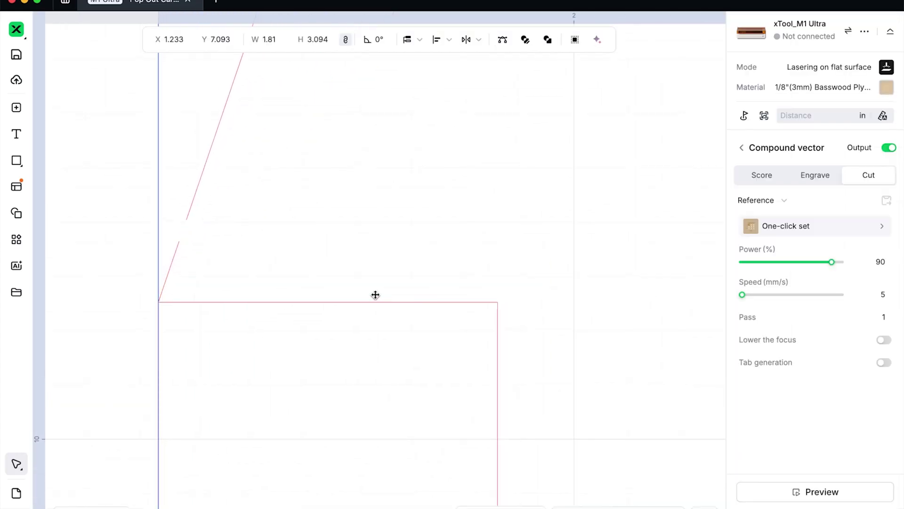
scroll(375, 294, down, 5)
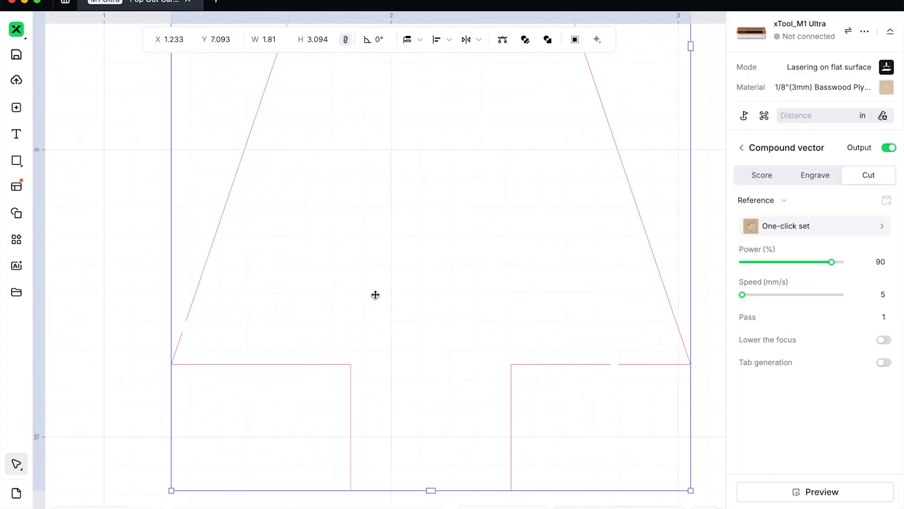
scroll(375, 295, right, 1)
scroll(376, 295, up, 1)
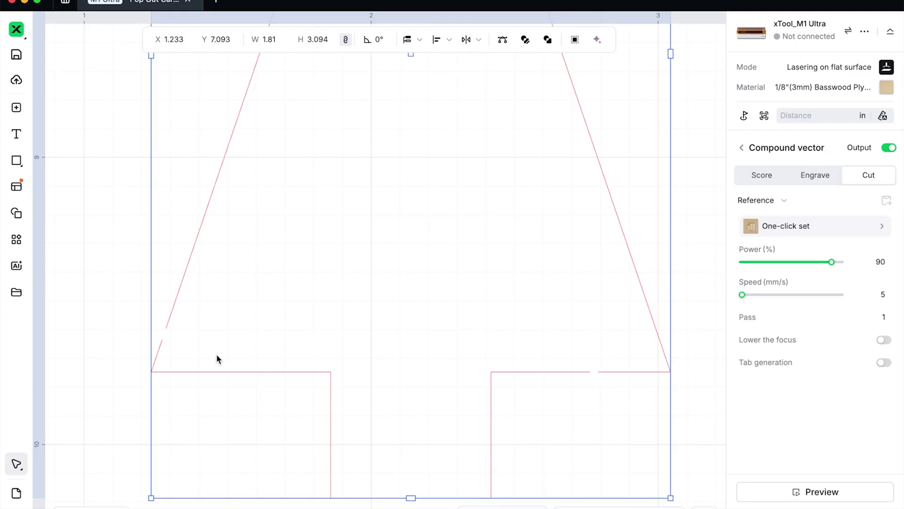
scroll(349, 258, right, 3)
scroll(349, 259, up, 10)
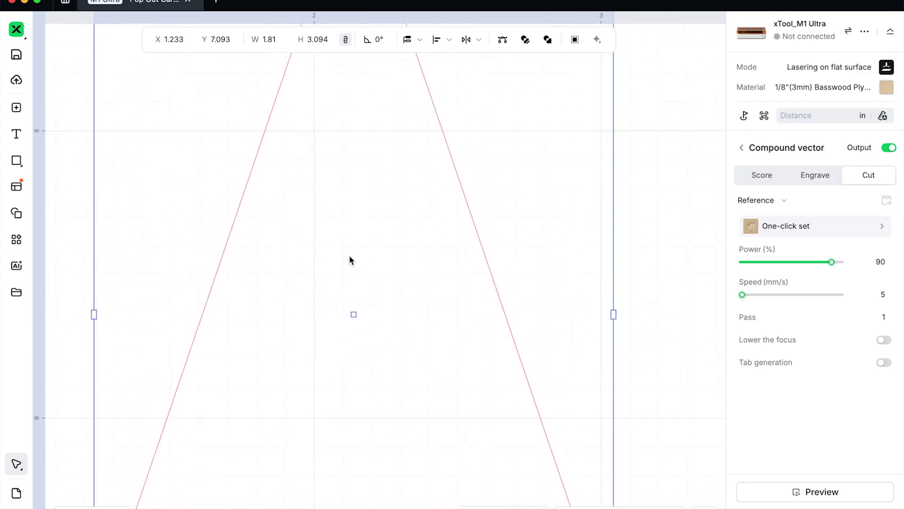
scroll(390, 92, up, 3)
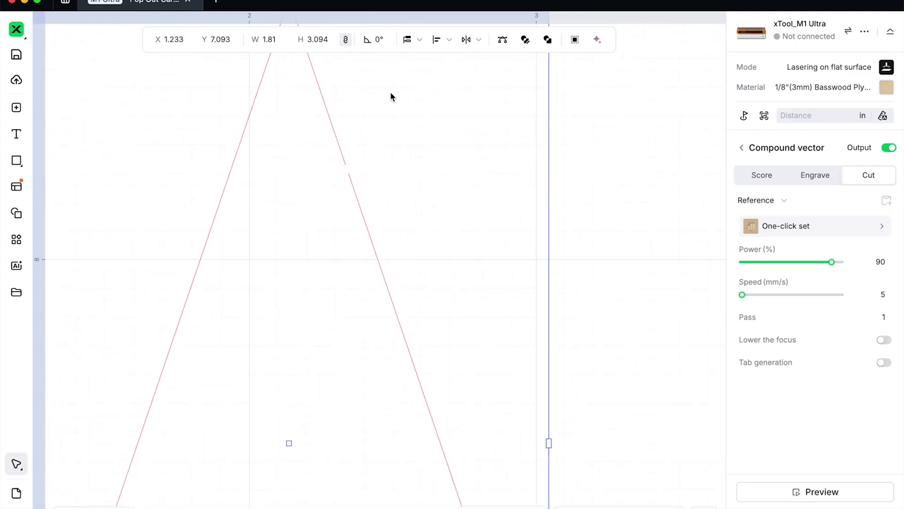
scroll(390, 97, up, 4)
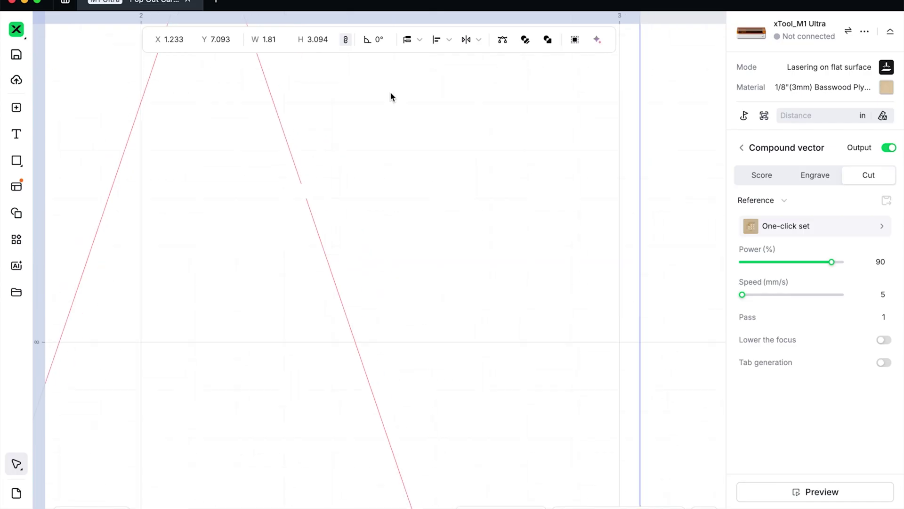
scroll(391, 97, up, 1)
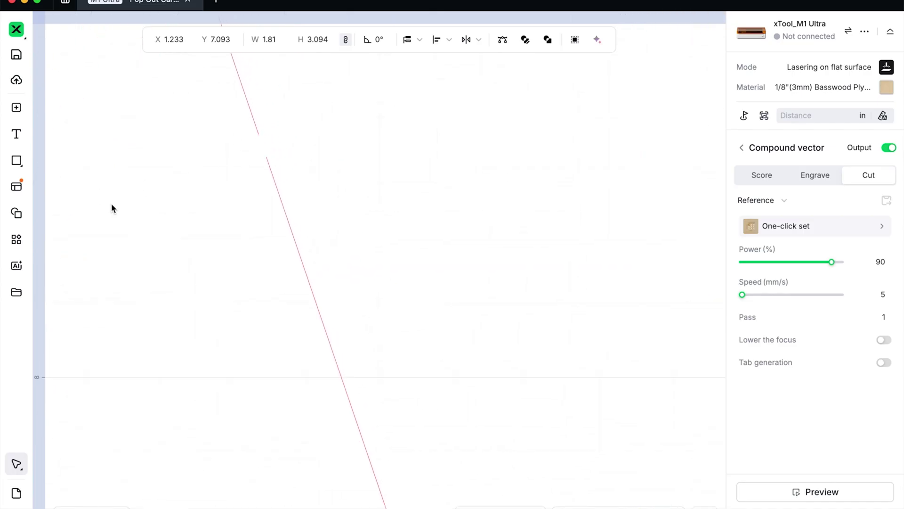
Measure the gap in the tree's sloping edge with the Measurement tool, about 0.83 mm.
click(17, 241)
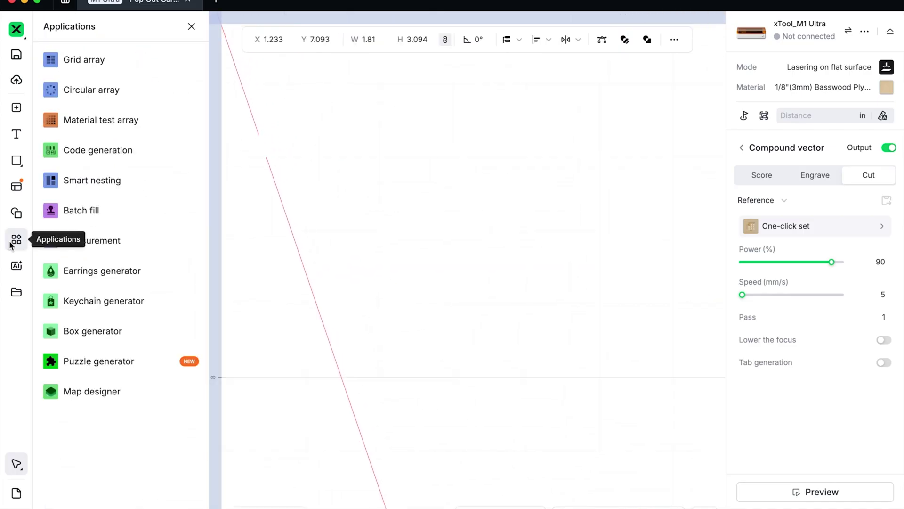
click(70, 241)
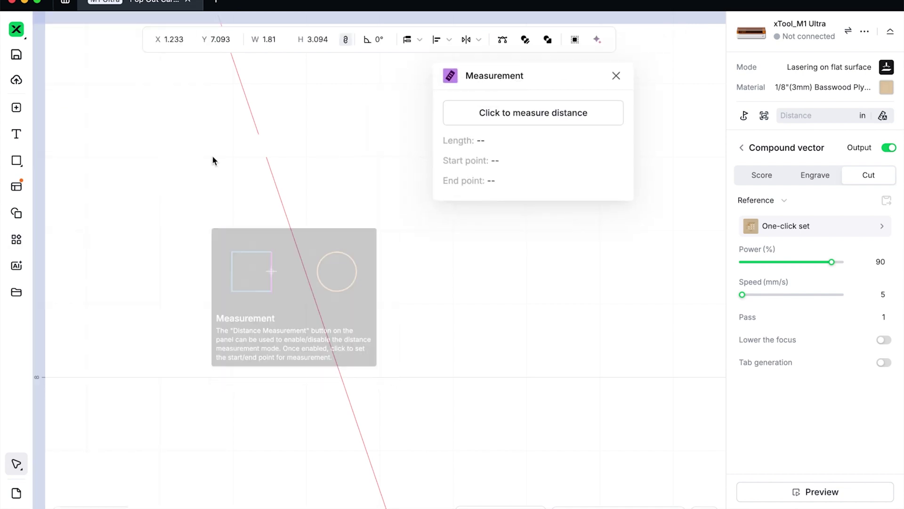
click(596, 115)
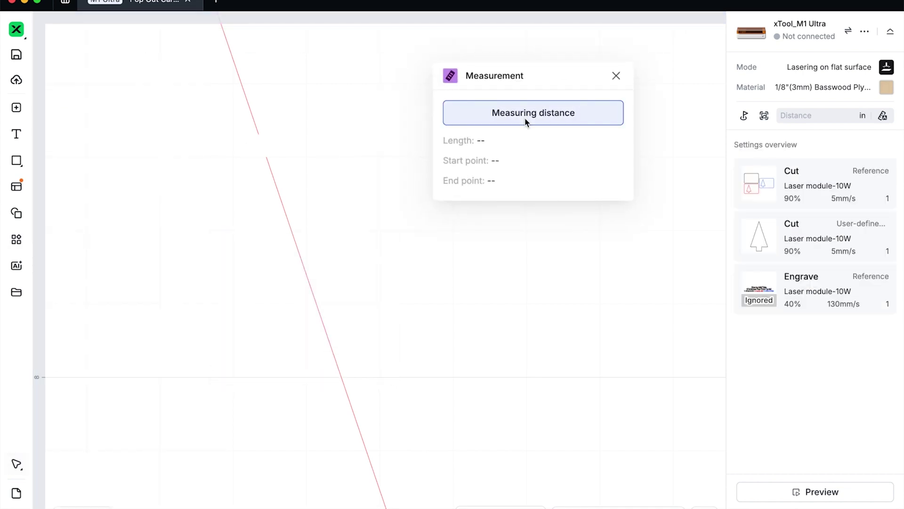
click(259, 134)
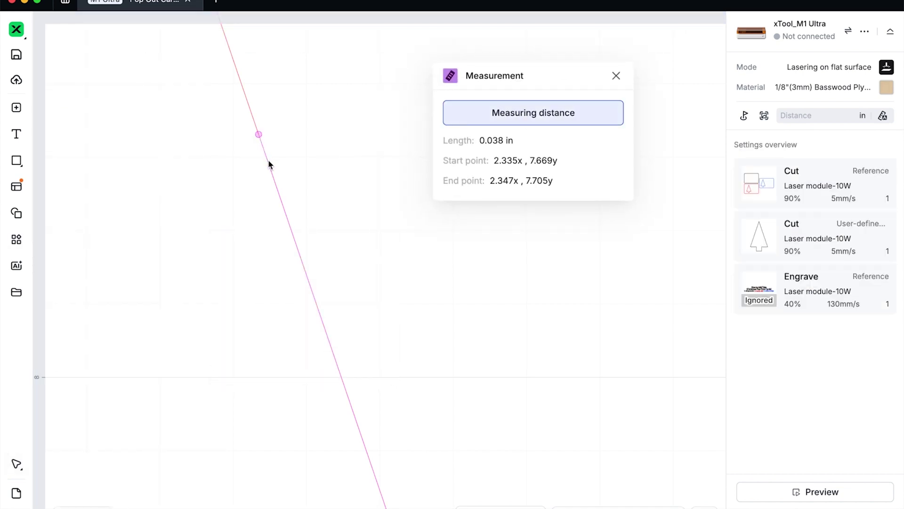
click(266, 157)
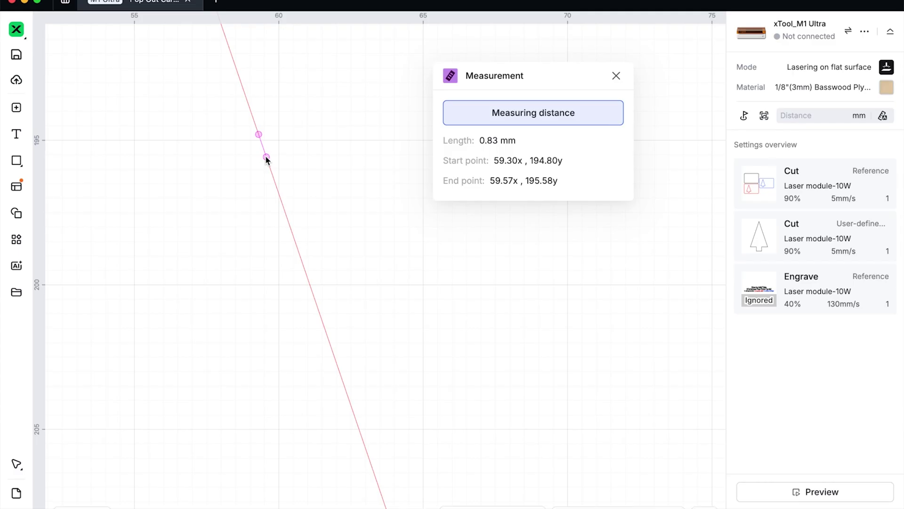
click(616, 76)
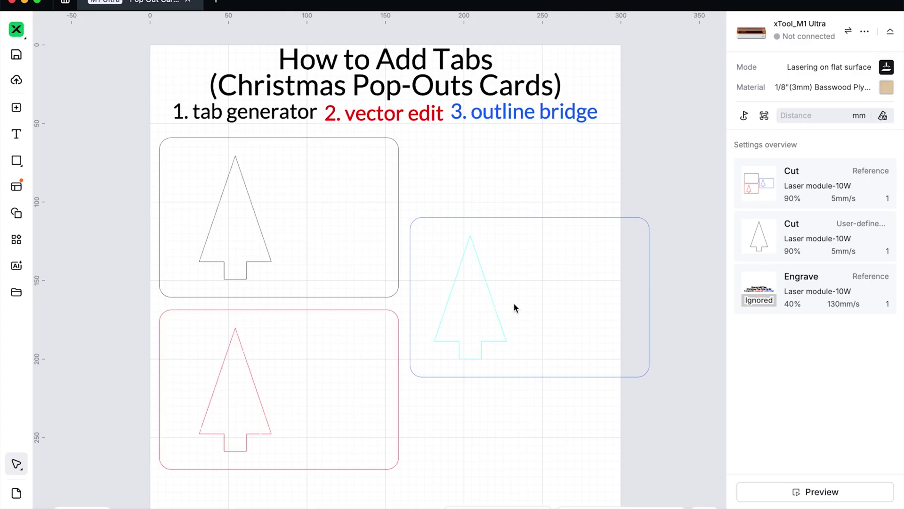
Zoom to the third card and select its tree outline (45.96 × 78.59 mm).
scroll(523, 308, up, 5)
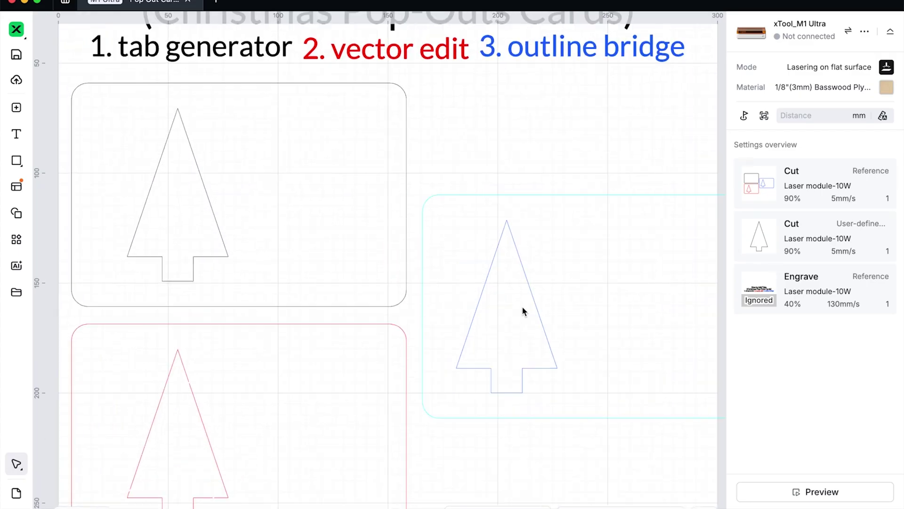
scroll(521, 306, up, 2)
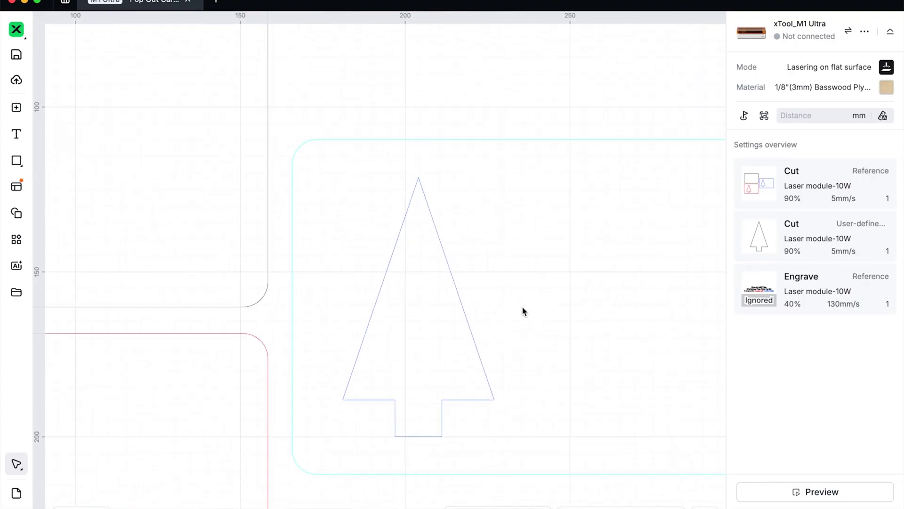
scroll(522, 306, right, 3)
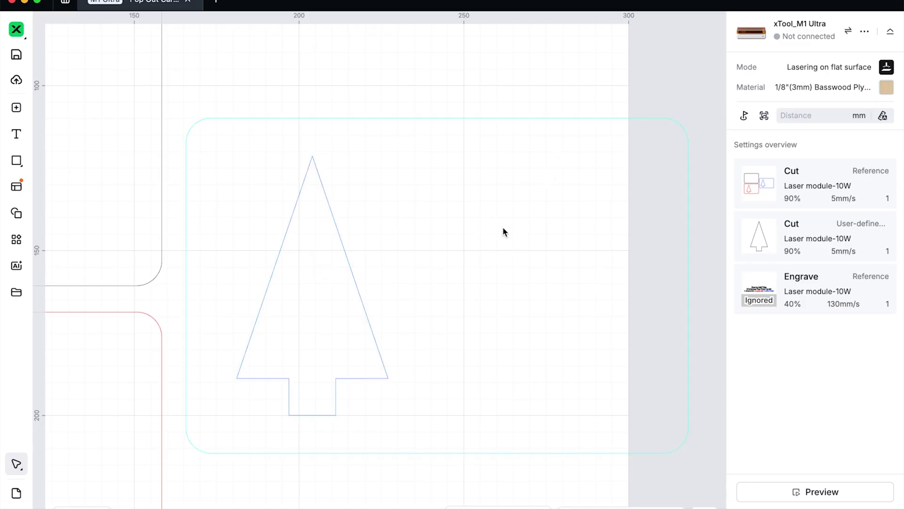
click(307, 329)
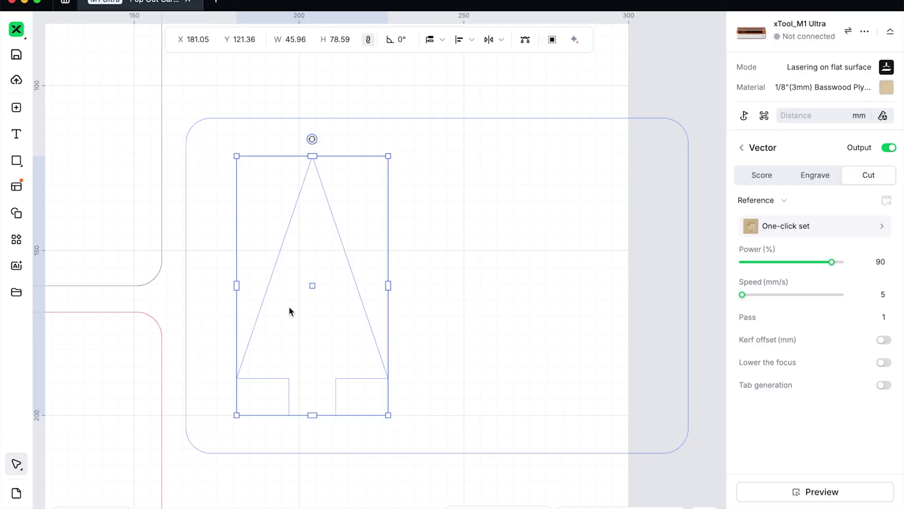
Offset the tree outward by 1 mm for outer shapes only, after first trying 0.75 mm.
click(552, 43)
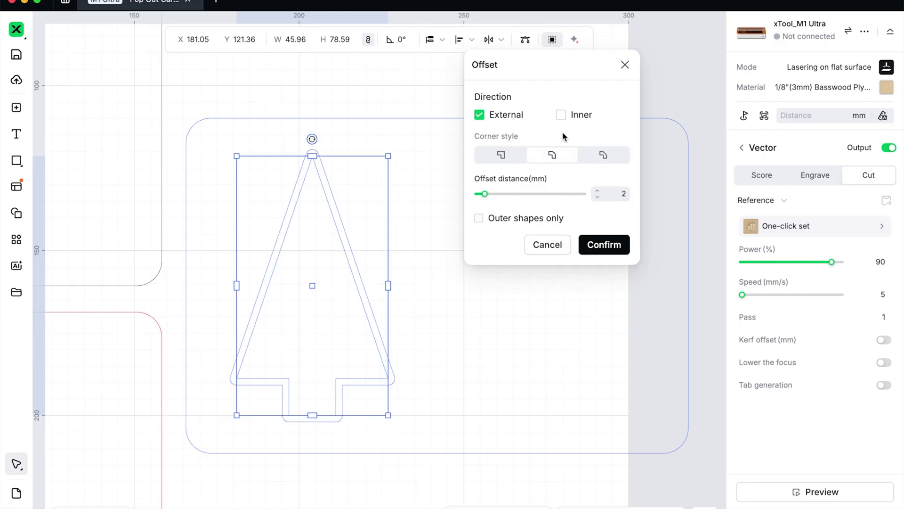
click(478, 219)
click(624, 196)
key(BackSpace)
text(.75)
key(Return)
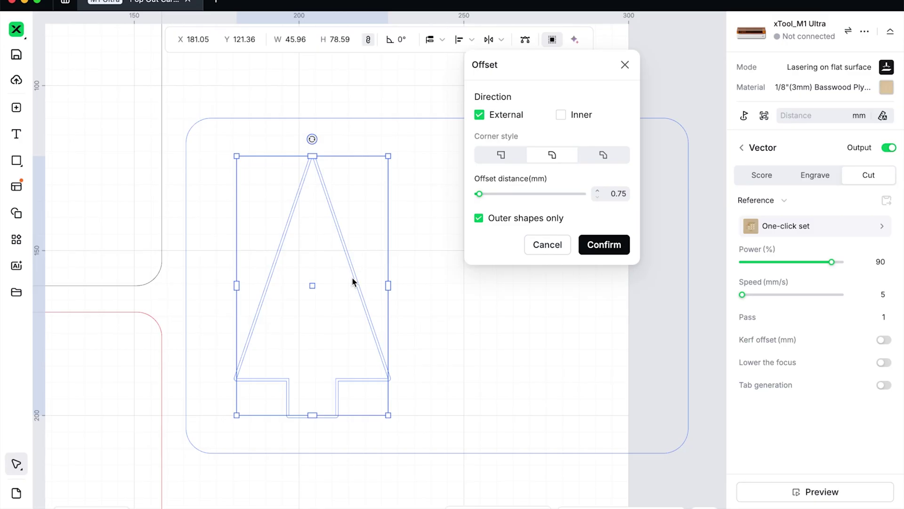
click(622, 194)
text(1)
key(Return)
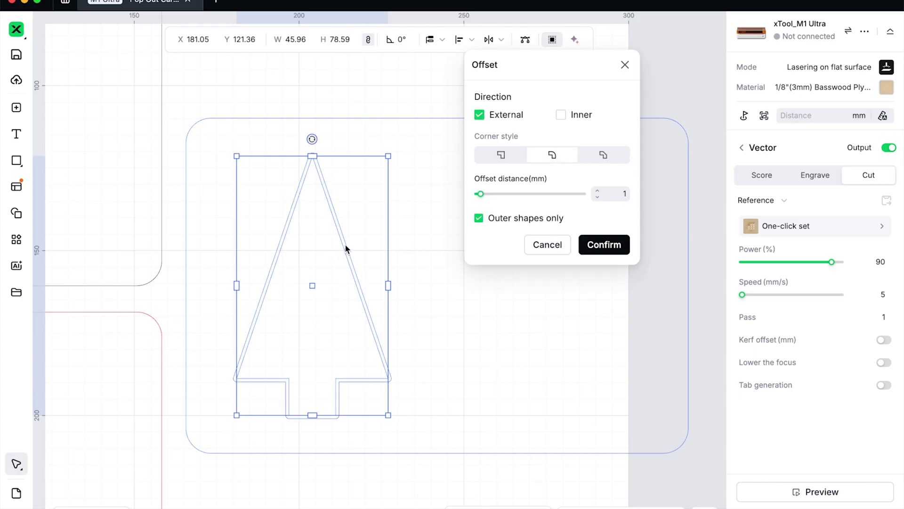
click(607, 247)
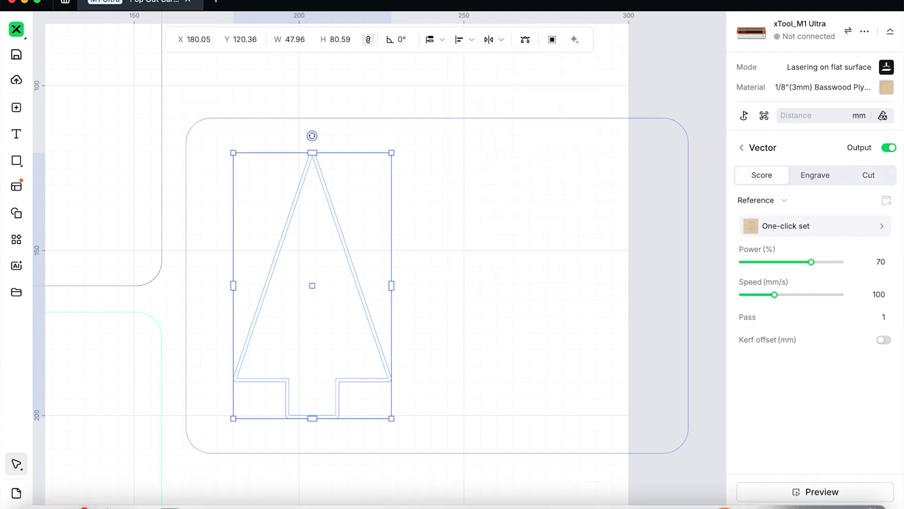
Lock the third card's outer rectangle in the object list.
click(16, 492)
scroll(440, 299, left, 3)
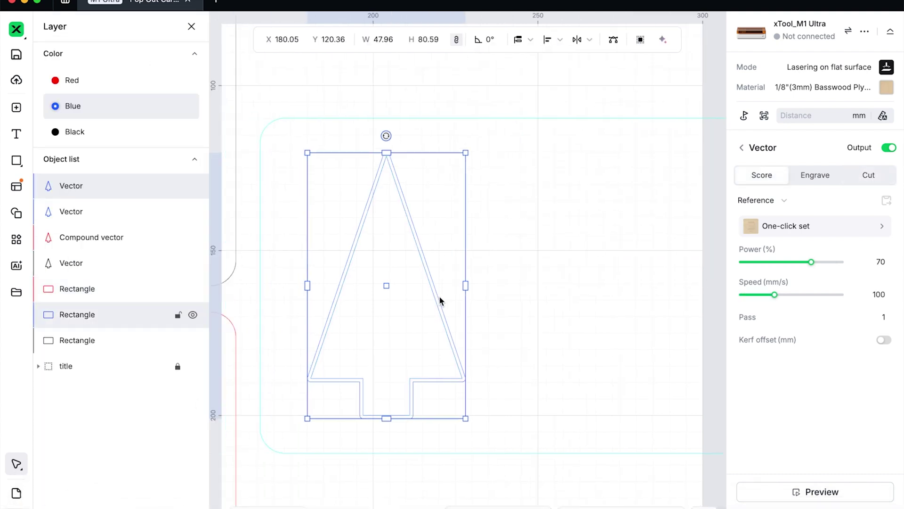
click(620, 353)
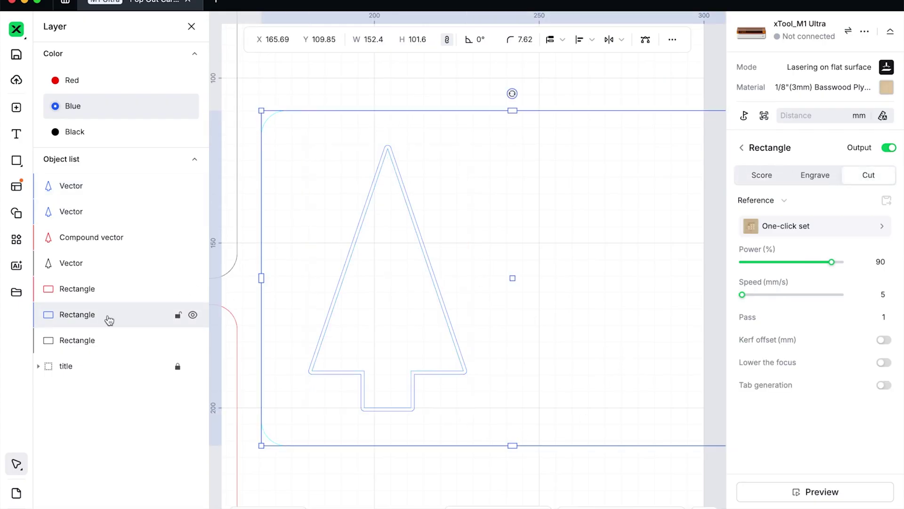
click(179, 315)
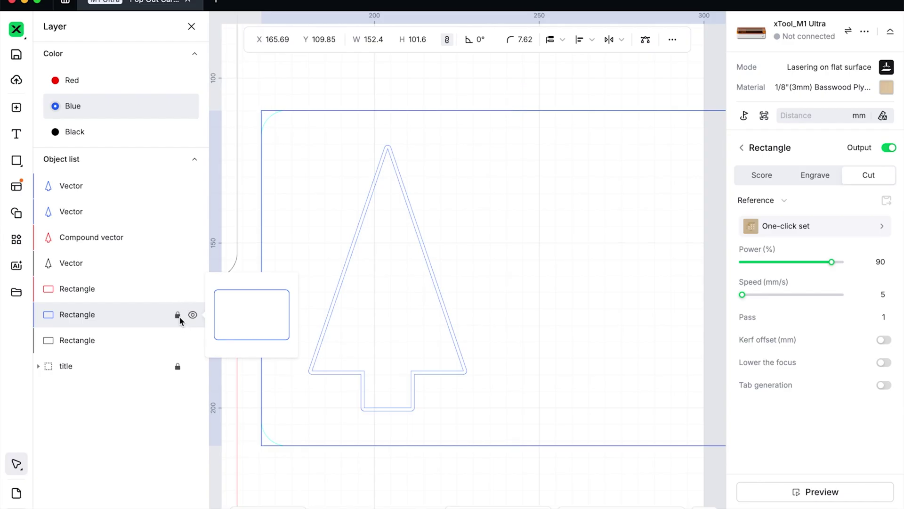
Move the third card's tree to the Green layer and set it to engrave.
scroll(535, 326, up, 1)
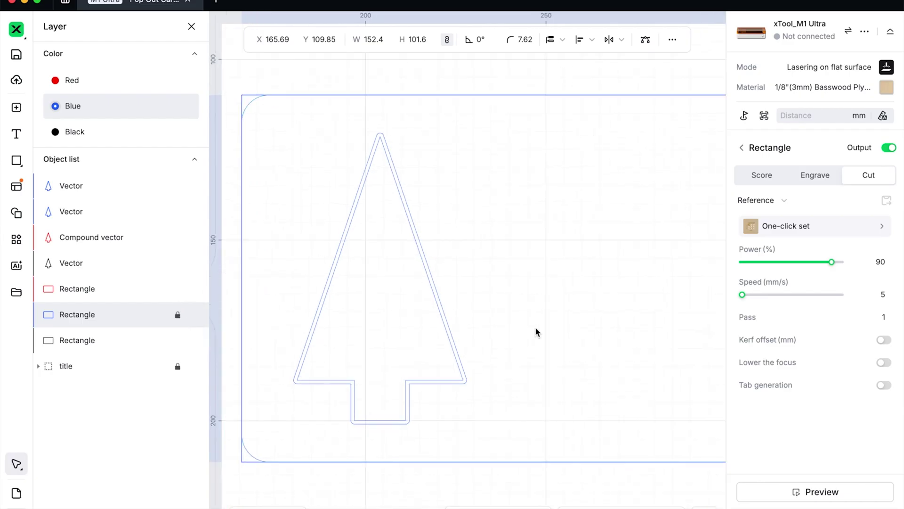
click(414, 322)
right_click(414, 321)
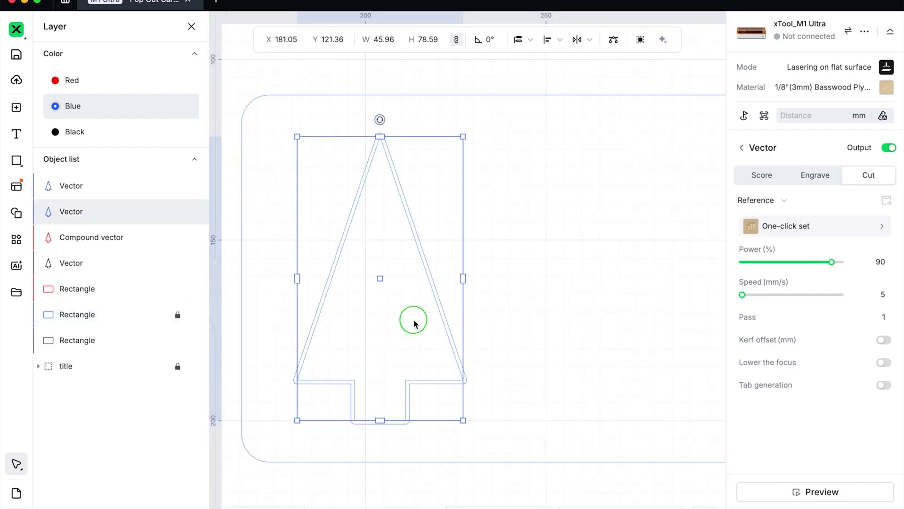
click(478, 487)
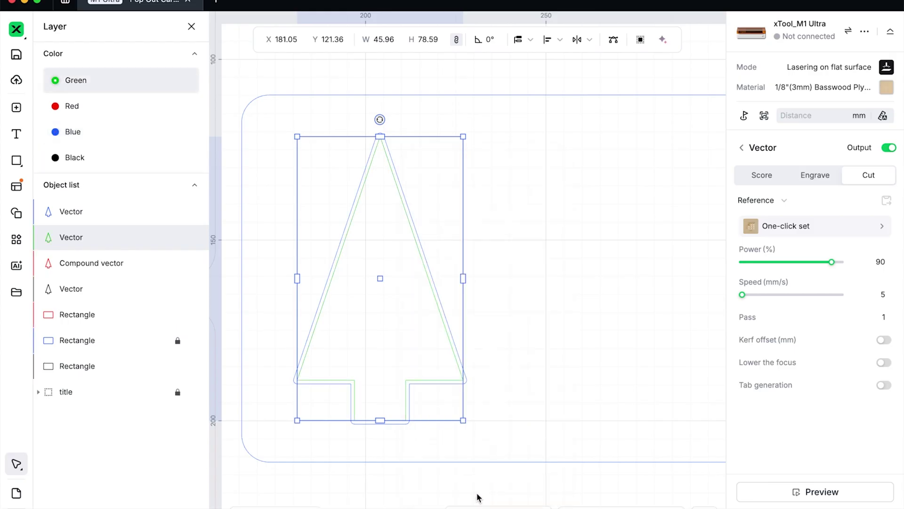
click(816, 186)
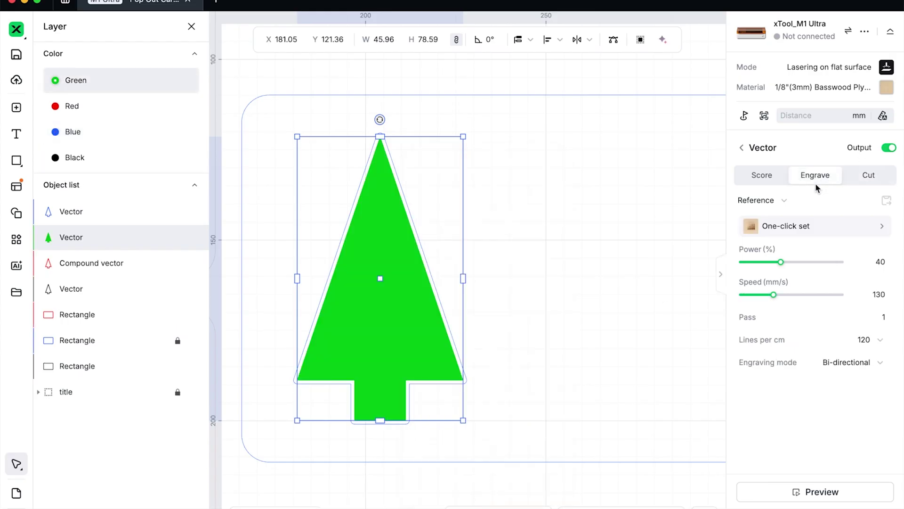
Set the blue outline tree to engrave and stack the green tree above it.
click(114, 214)
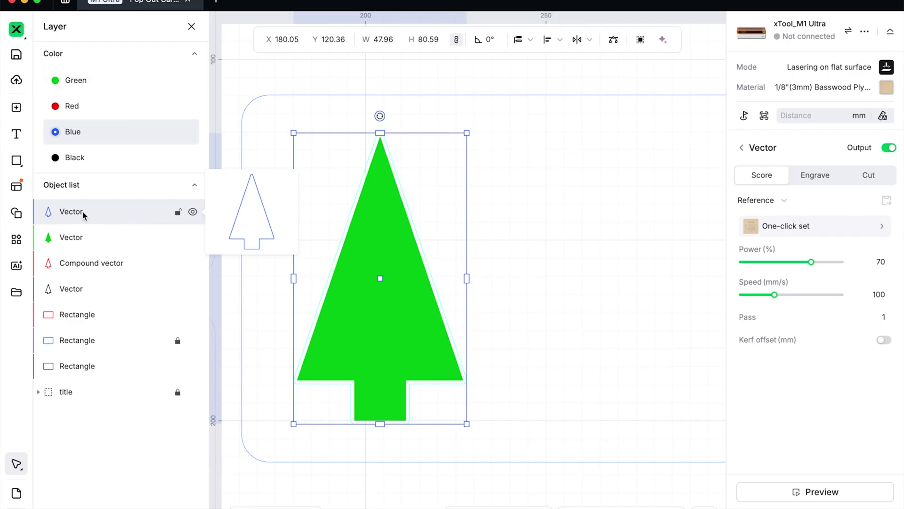
click(820, 176)
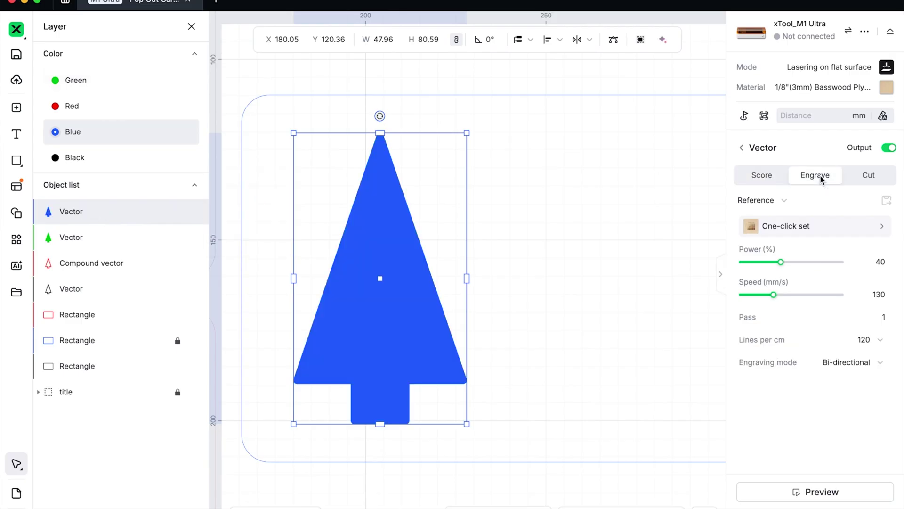
drag(62, 238, 65, 205)
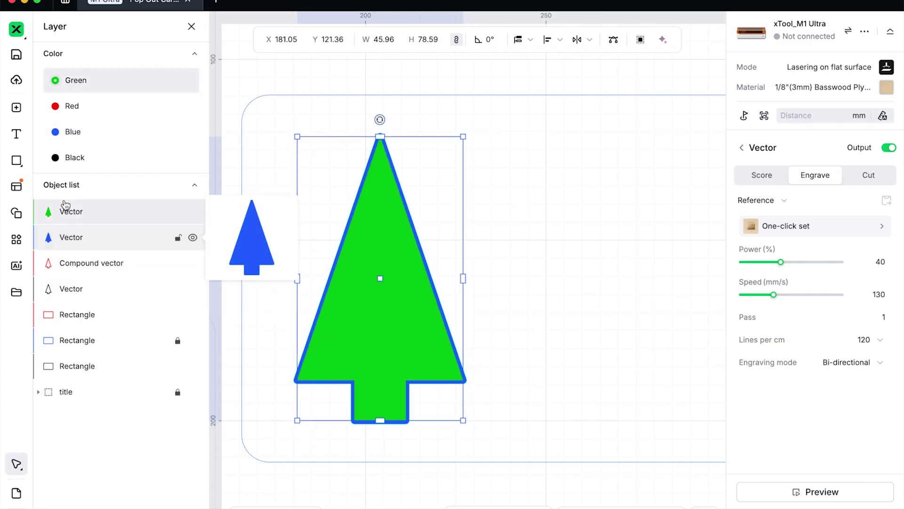
click(239, 483)
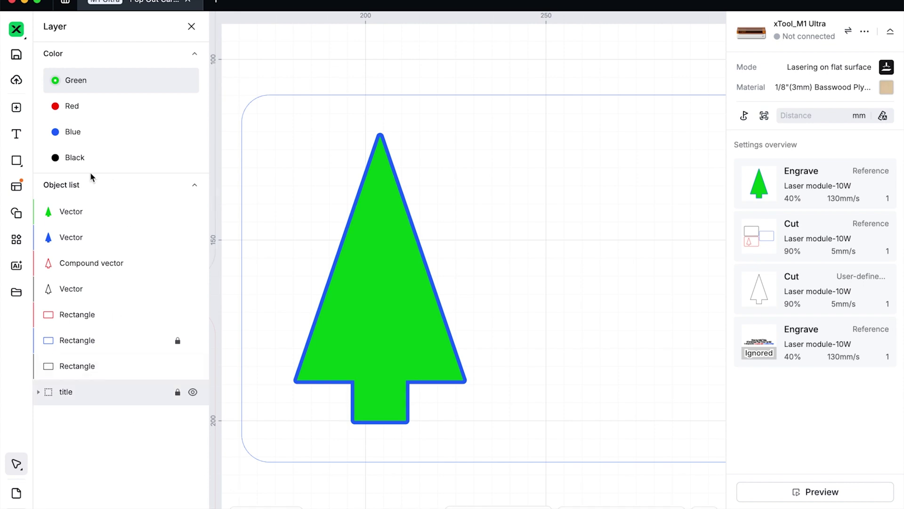
mouse_move(68, 217)
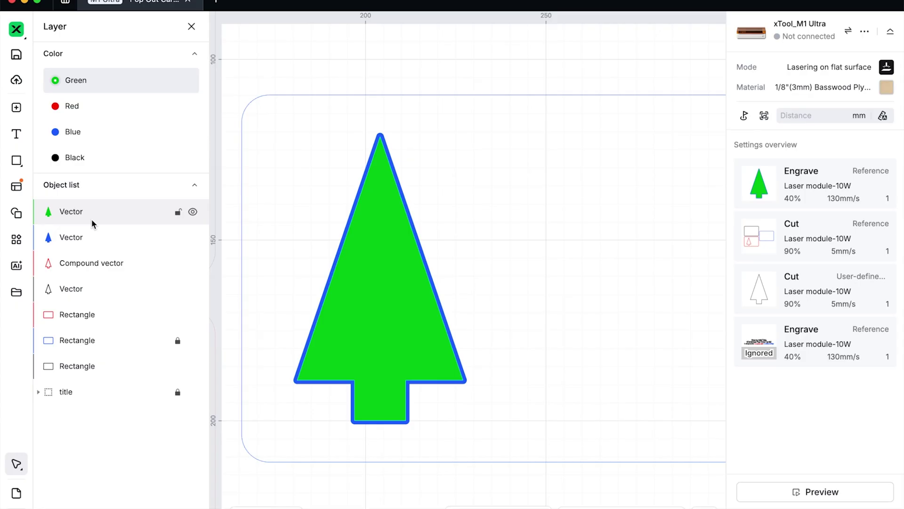
key(super+equal)
key(super+equal)
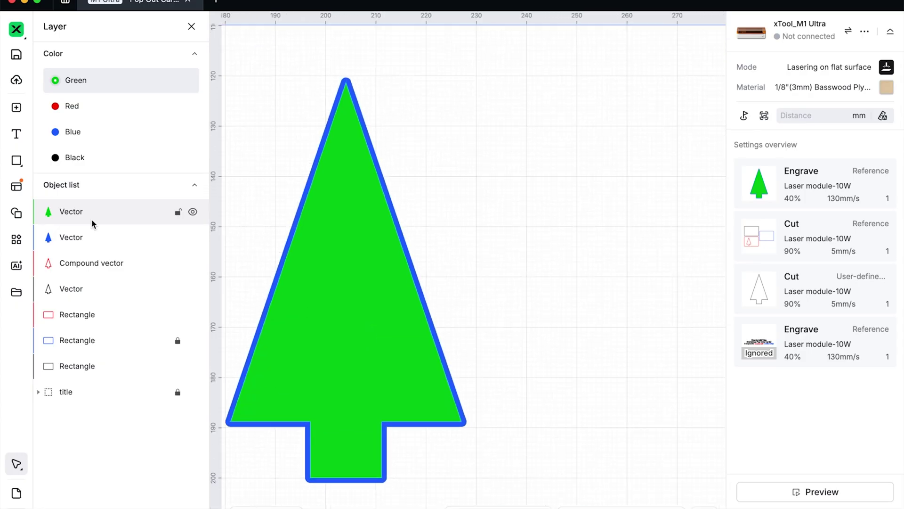
key(super+minus)
key(super+minus)
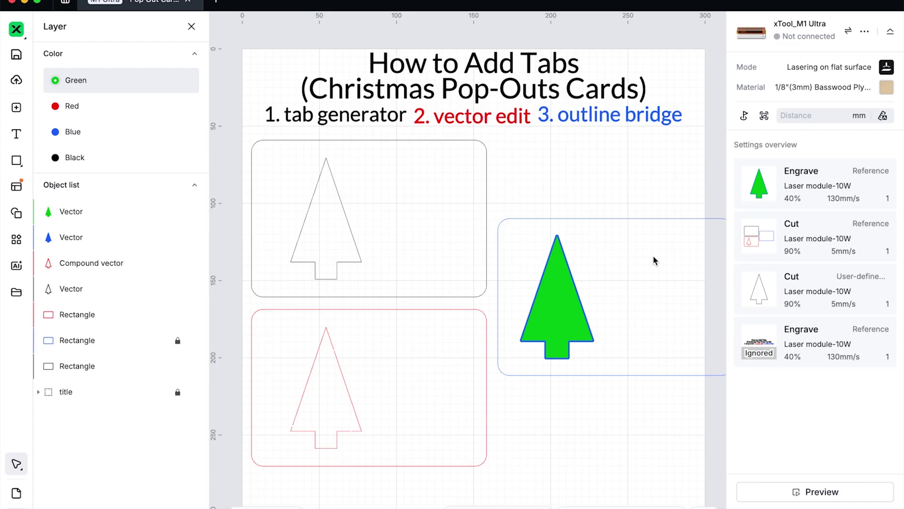
scroll(578, 300, right, 5)
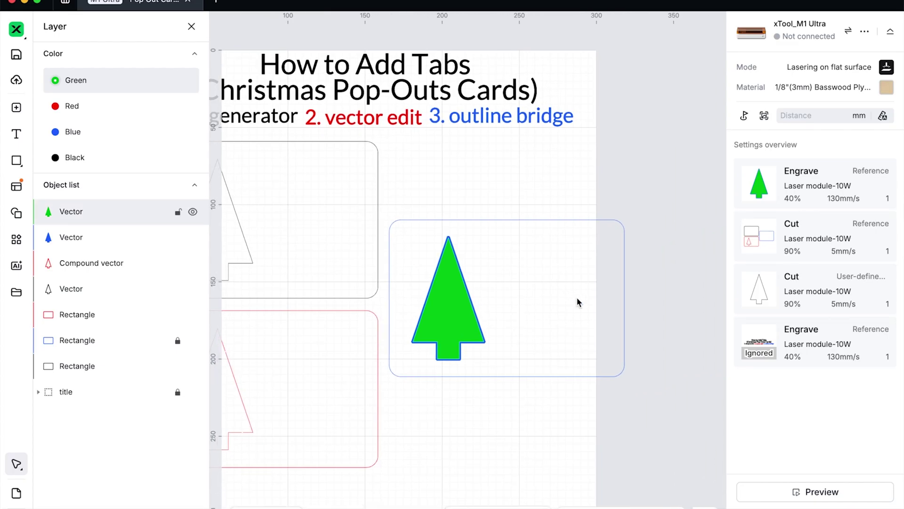
scroll(578, 298, up, 5)
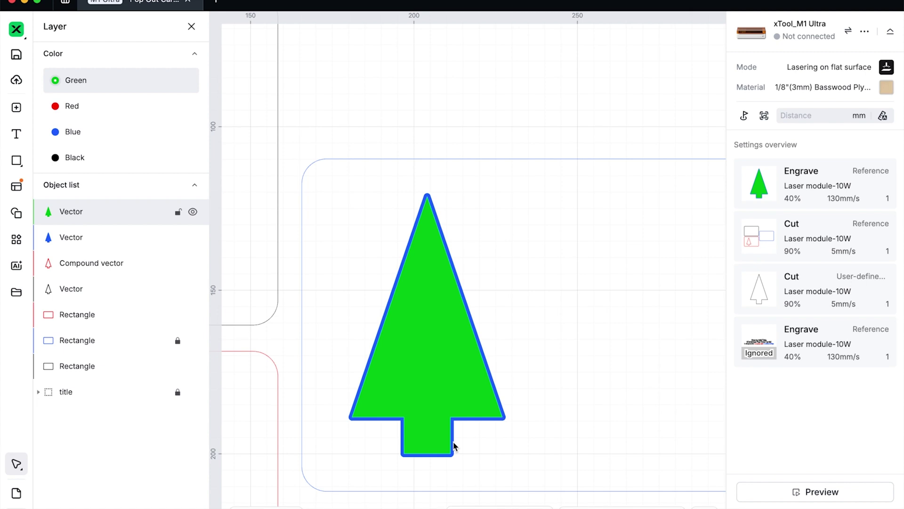
scroll(453, 446, up, 5)
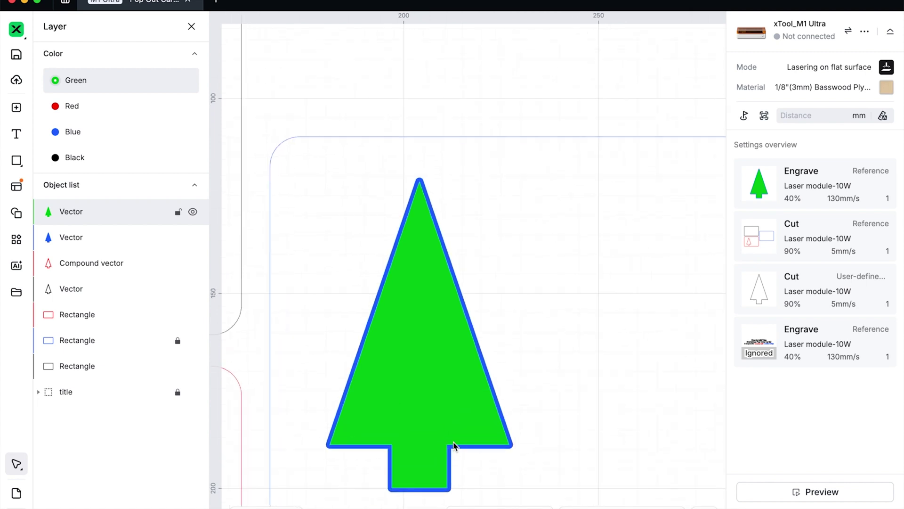
scroll(454, 446, up, 1)
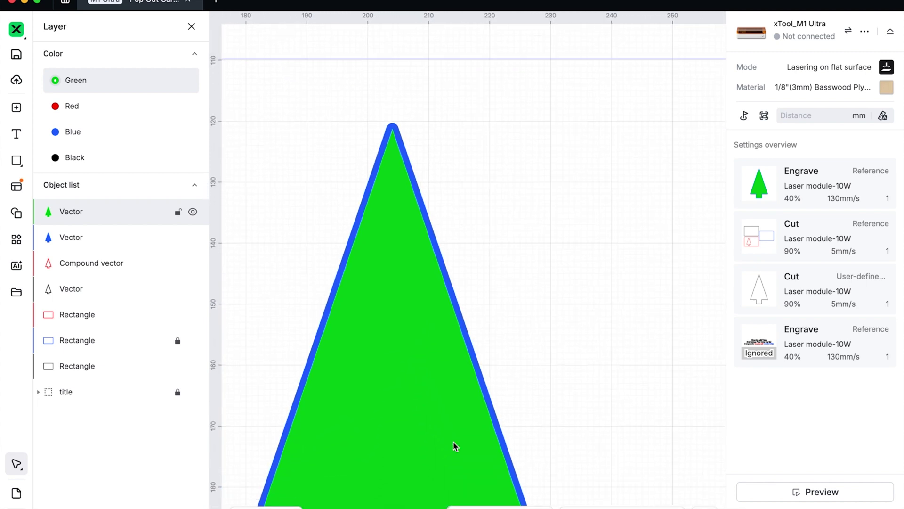
Draw a thin bar with width 0.5, set it to engrave, and move it to the Red layer.
key(r)
drag(489, 253, 523, 254)
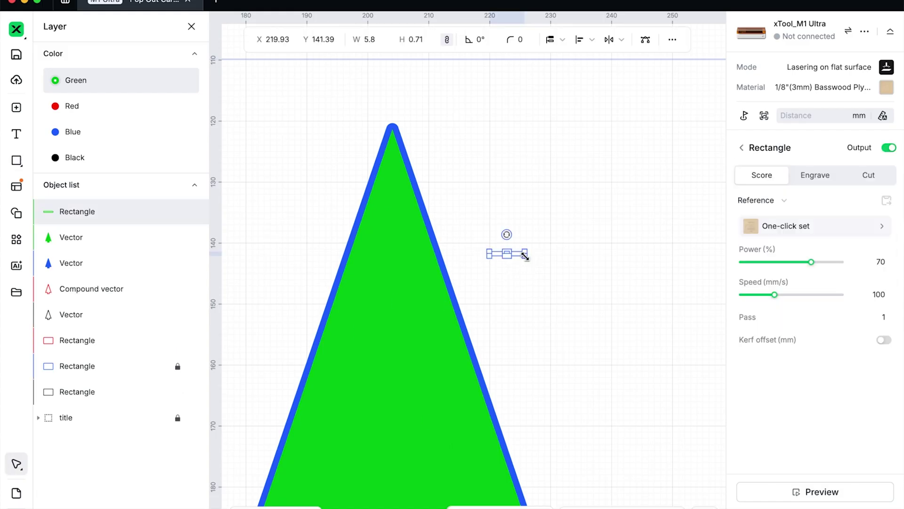
click(381, 41)
text(0.5)
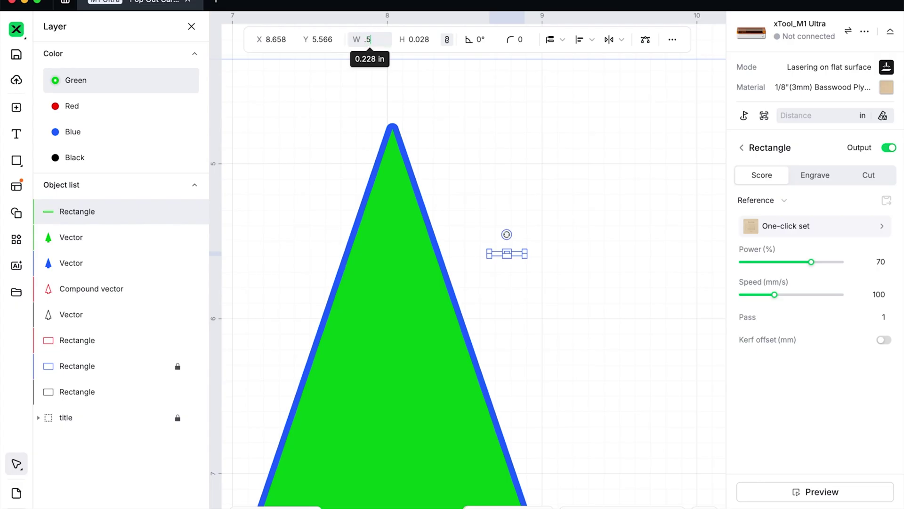
key(Tab)
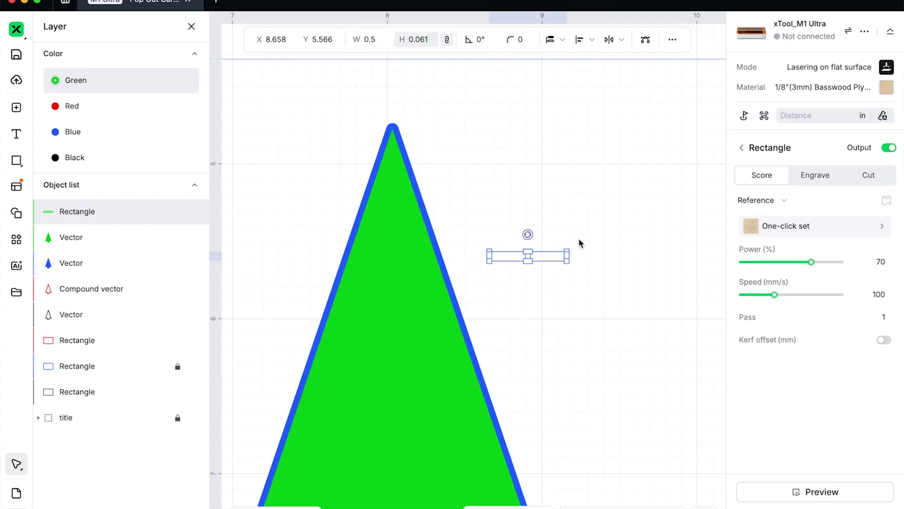
click(815, 174)
right_click(551, 258)
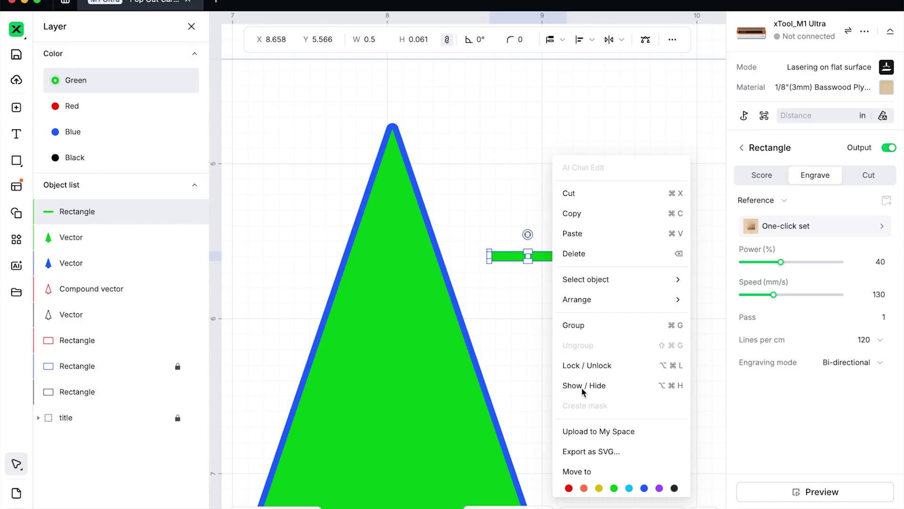
click(571, 486)
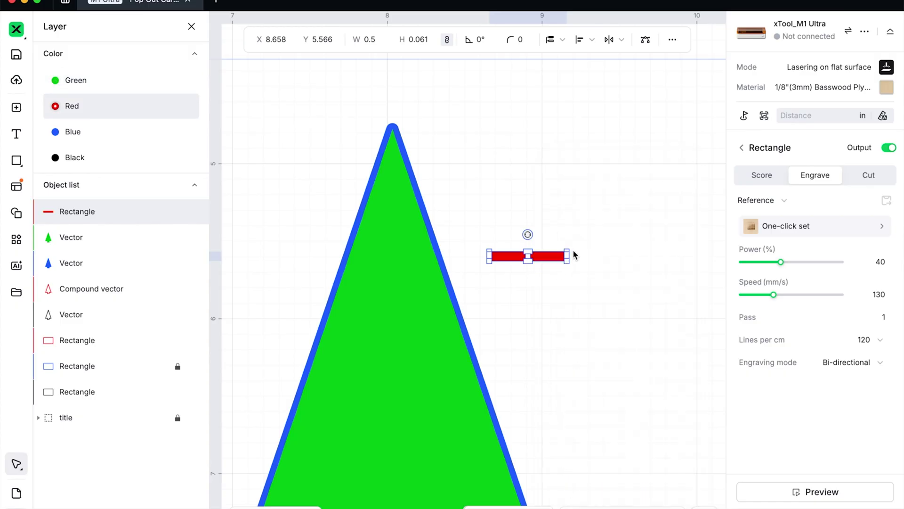
Rotate the red bar to 345° and set its height to 0.5 mm.
drag(528, 234, 478, 262)
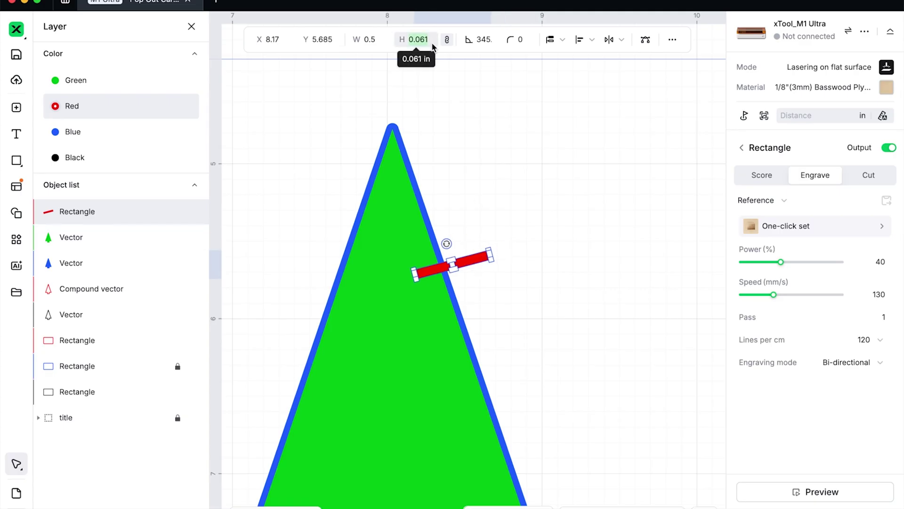
click(456, 107)
click(465, 260)
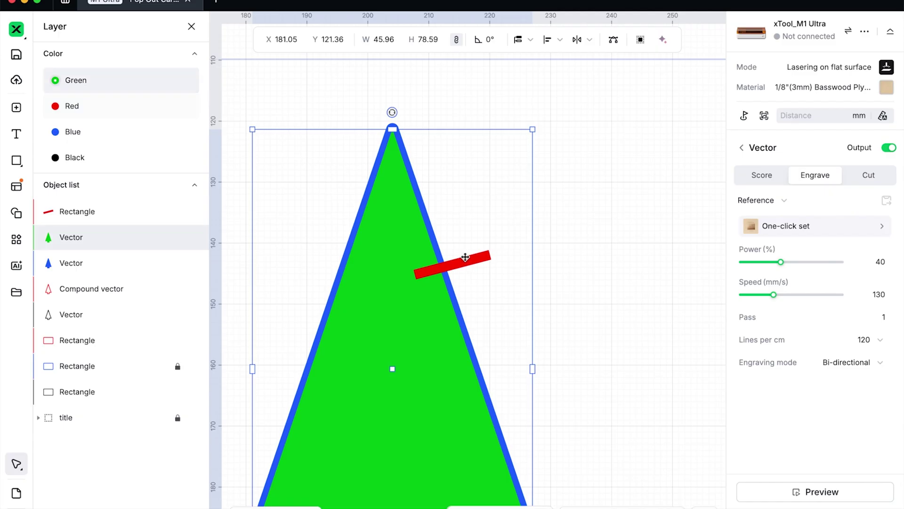
click(464, 258)
double_click(419, 42)
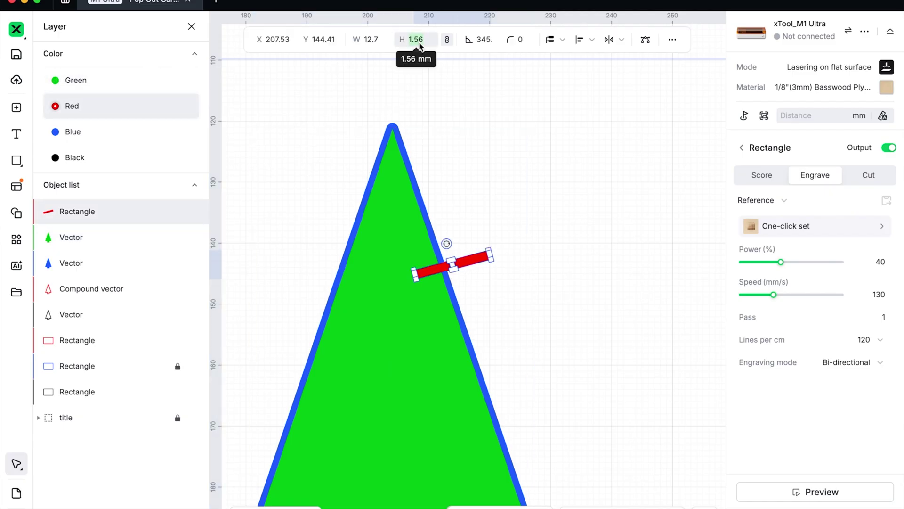
text(0.5)
key(Return)
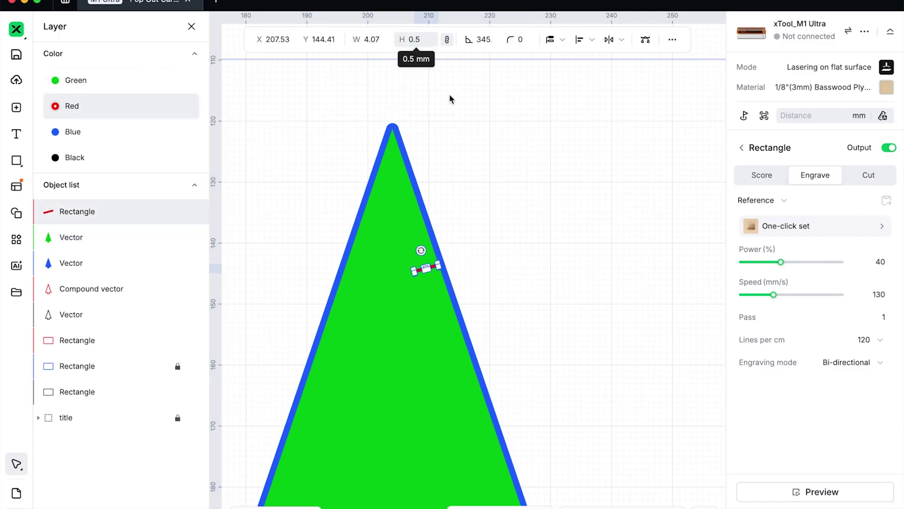
Place the red bar across the tree's right edge and a copy across the left edge.
scroll(451, 252, up, 3)
click(478, 248)
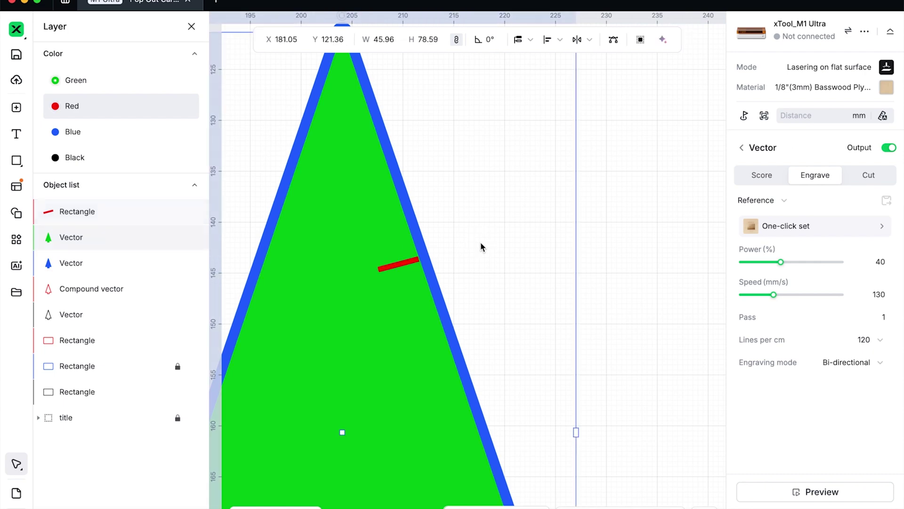
click(401, 265)
drag(391, 270, 412, 261)
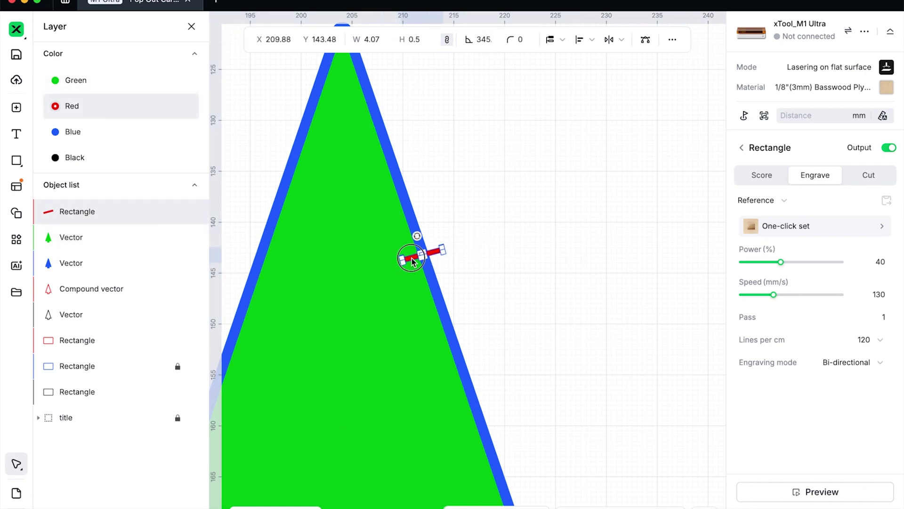
key(ctrl+c)
key(ctrl+v)
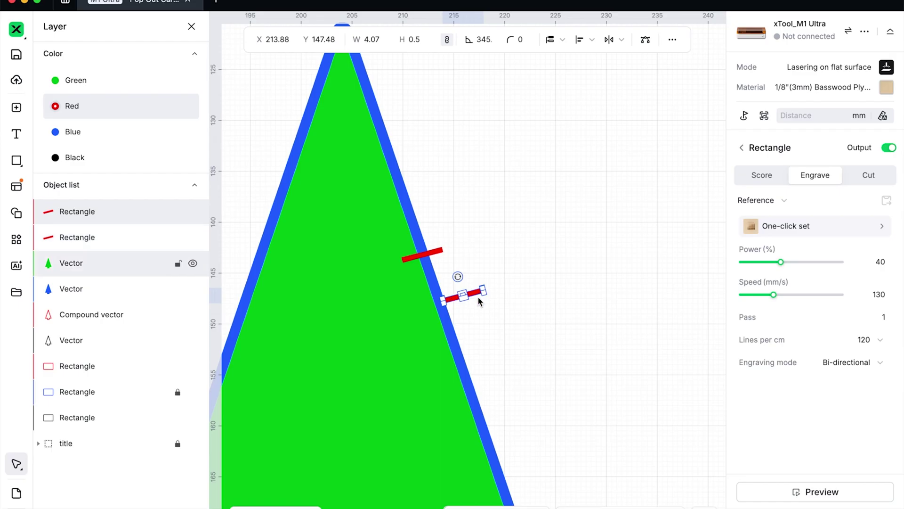
drag(476, 288, 263, 253)
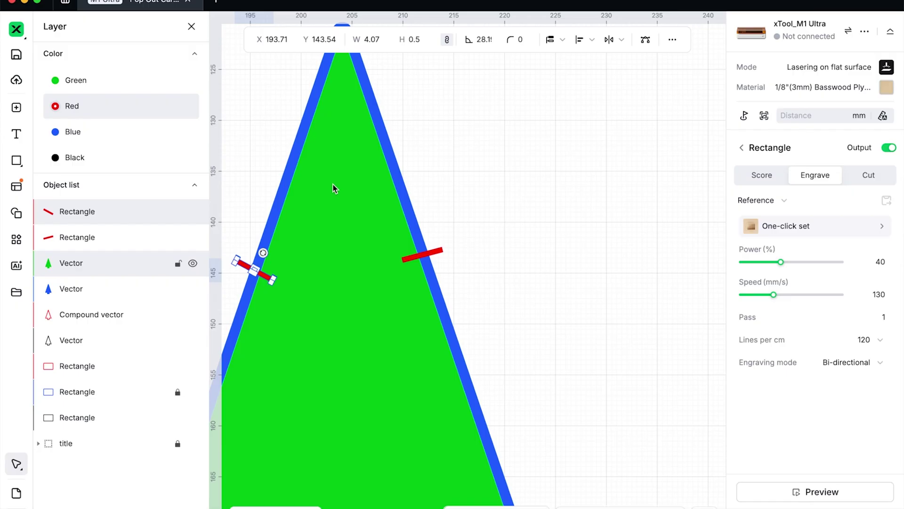
scroll(333, 188, down, 5)
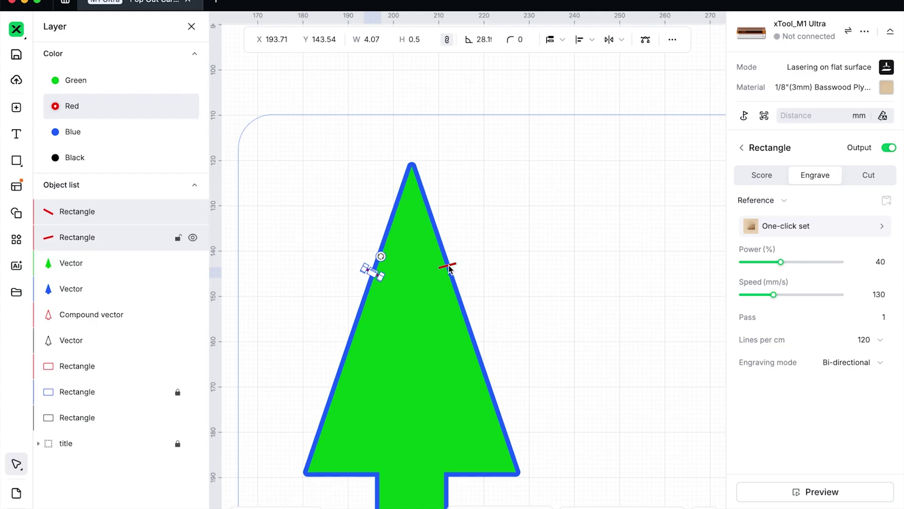
Merge the two red bridge bars into the green tree.
shift+click(448, 267)
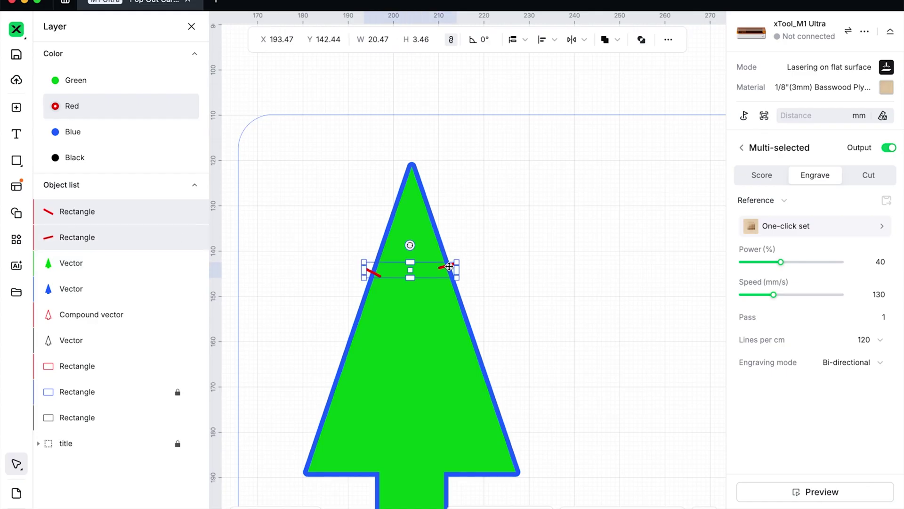
shift+click(410, 312)
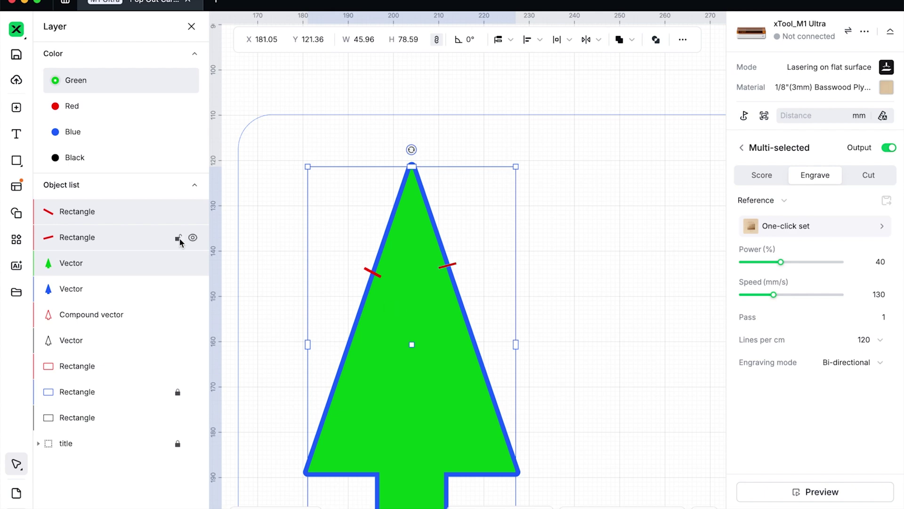
click(626, 43)
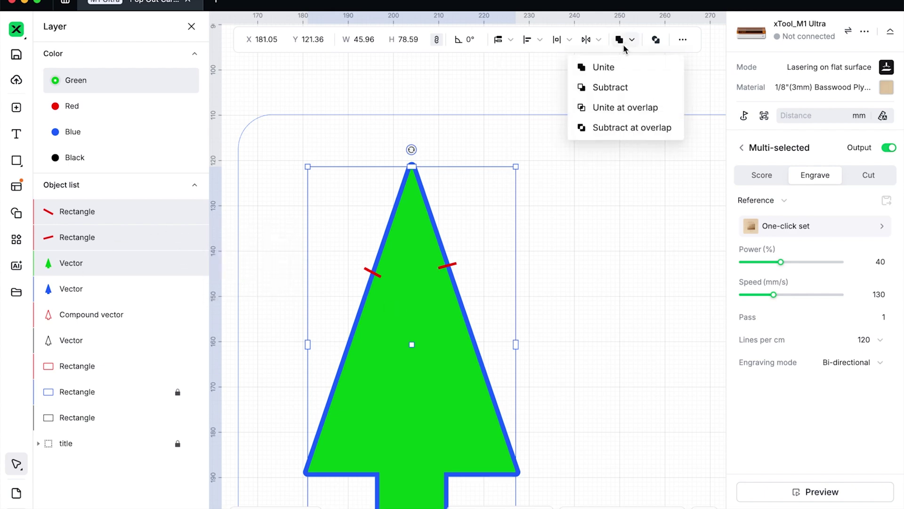
click(614, 65)
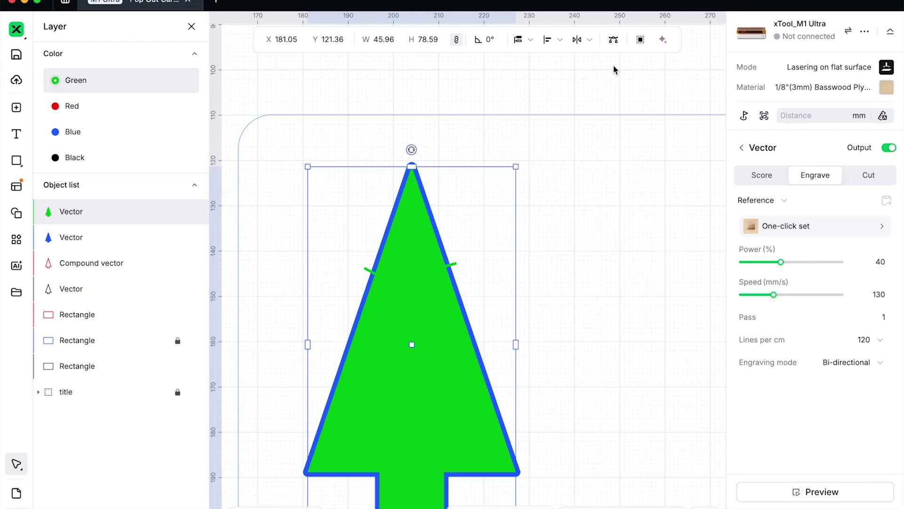
Lock and hide the green tree, then select the blue tree with the card's rectangle.
click(178, 341)
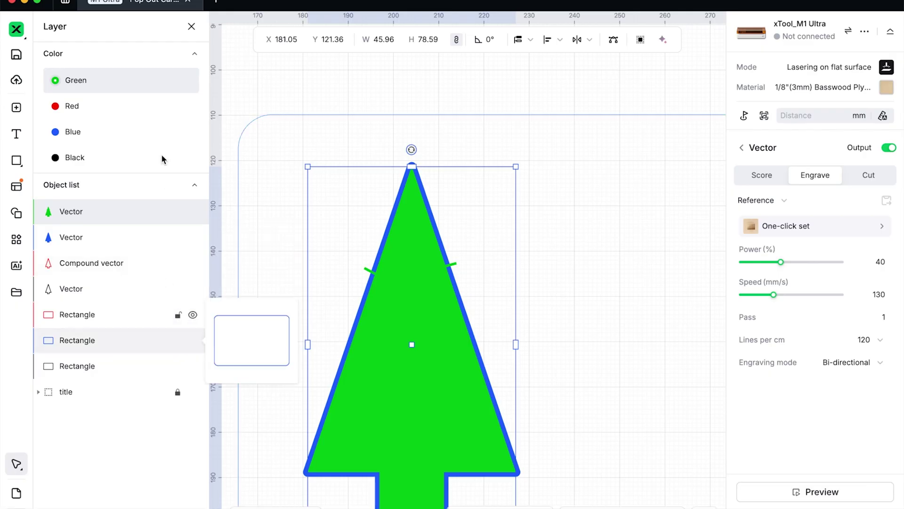
click(177, 211)
click(192, 212)
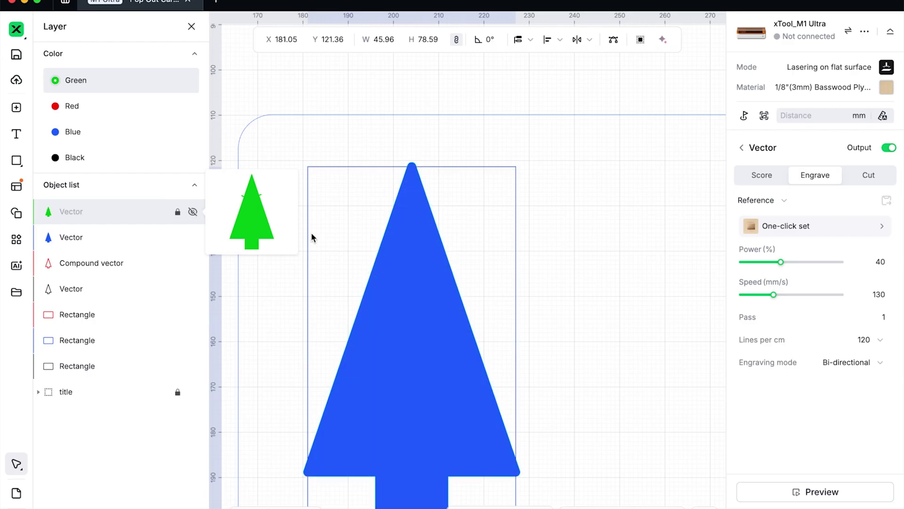
click(387, 285)
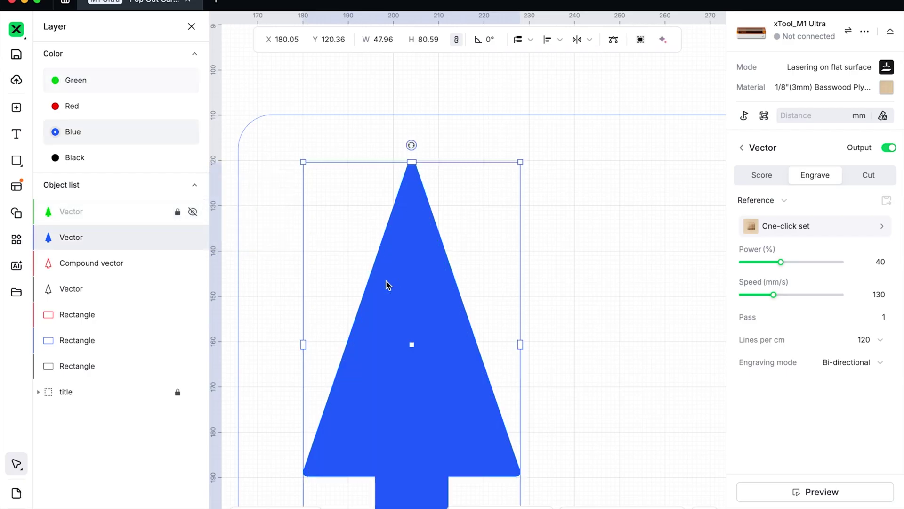
shift+click(366, 115)
Subtract the blue tree from the third card and set the cut-out card to engrave.
click(618, 39)
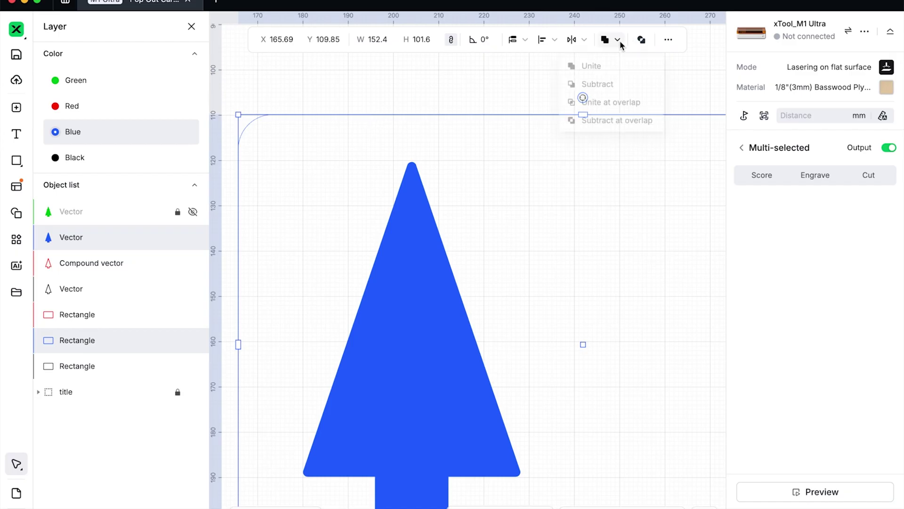
click(596, 88)
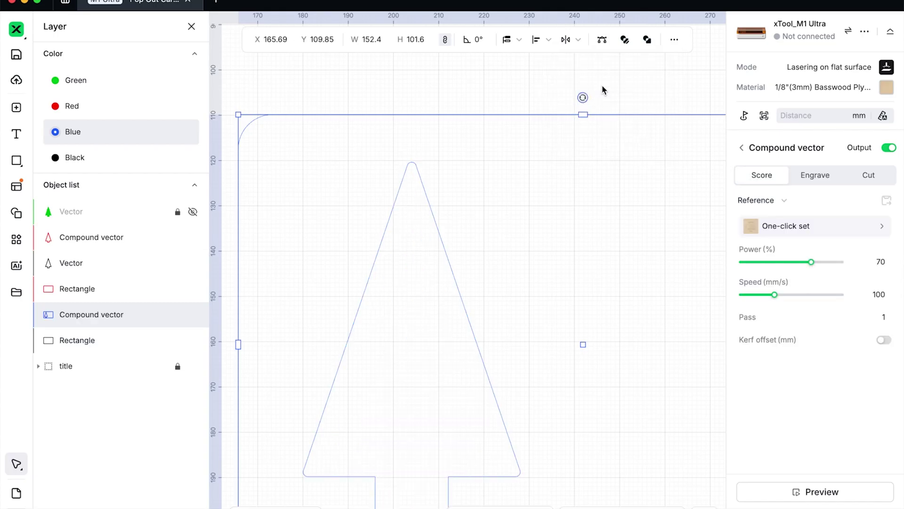
click(799, 175)
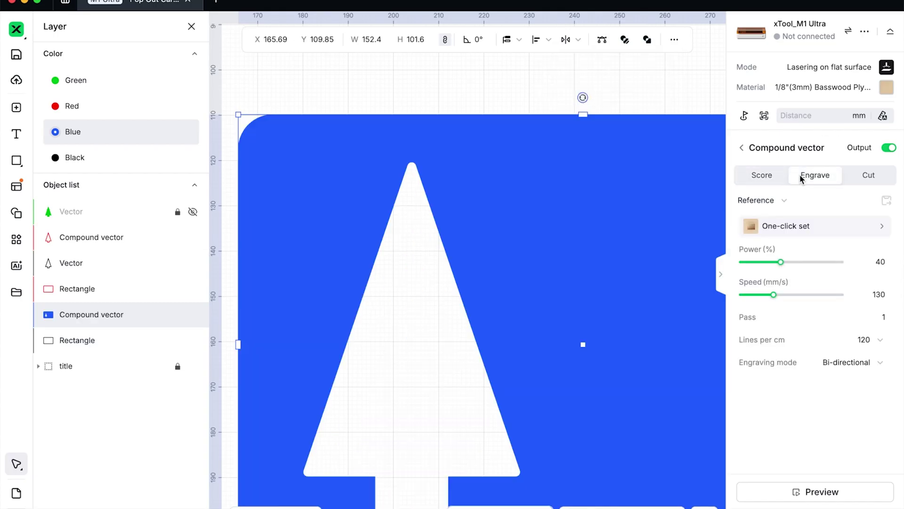
Unhide the green tree and select it.
mouse_move(177, 236)
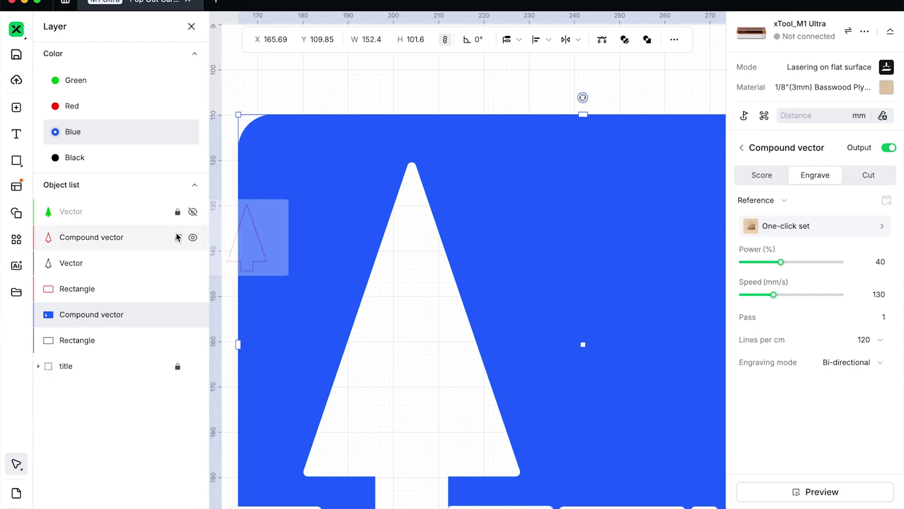
click(193, 211)
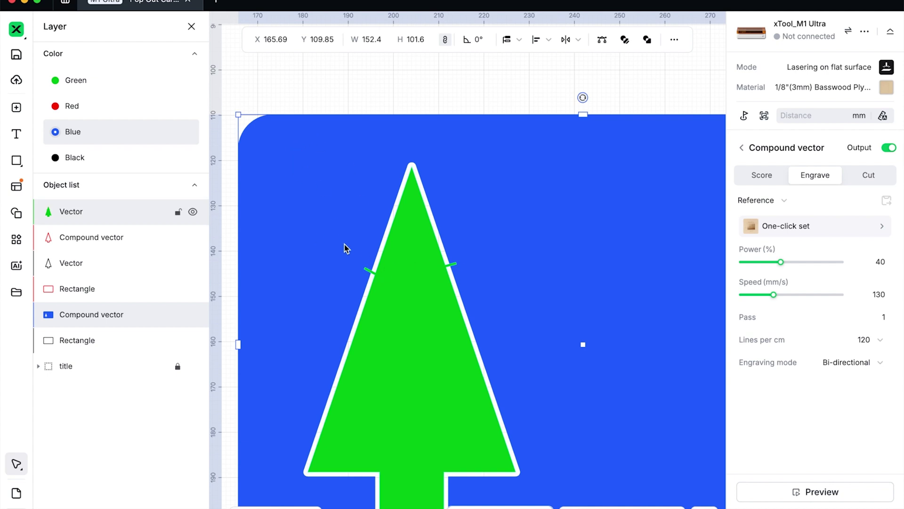
click(120, 217)
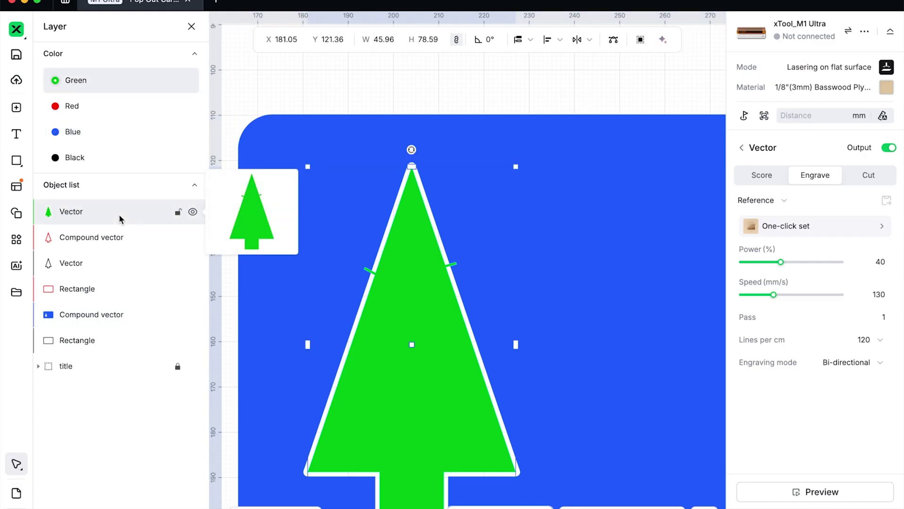
Unite the green tree with the blue cut-out card.
shift+click(302, 144)
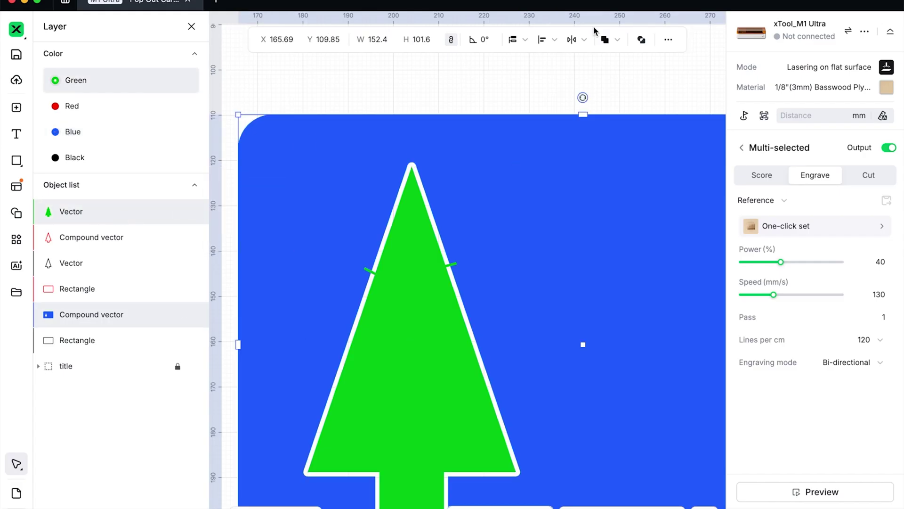
click(615, 39)
click(603, 70)
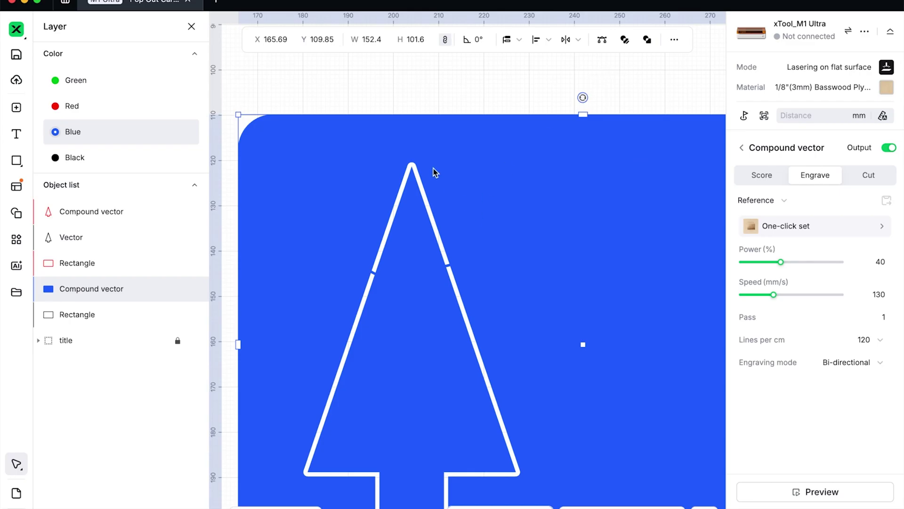
Set the merged third card to Cut at 90%, 5 mm/s.
click(373, 272)
click(377, 83)
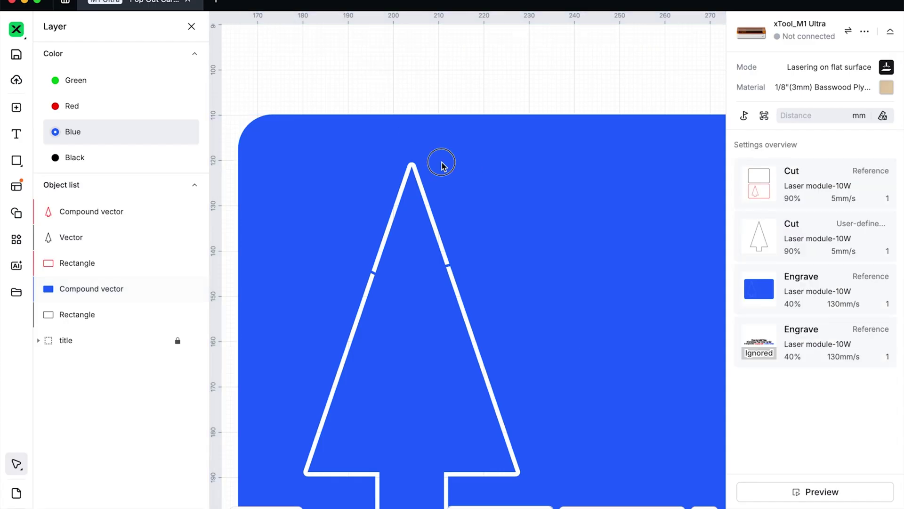
click(454, 269)
click(860, 176)
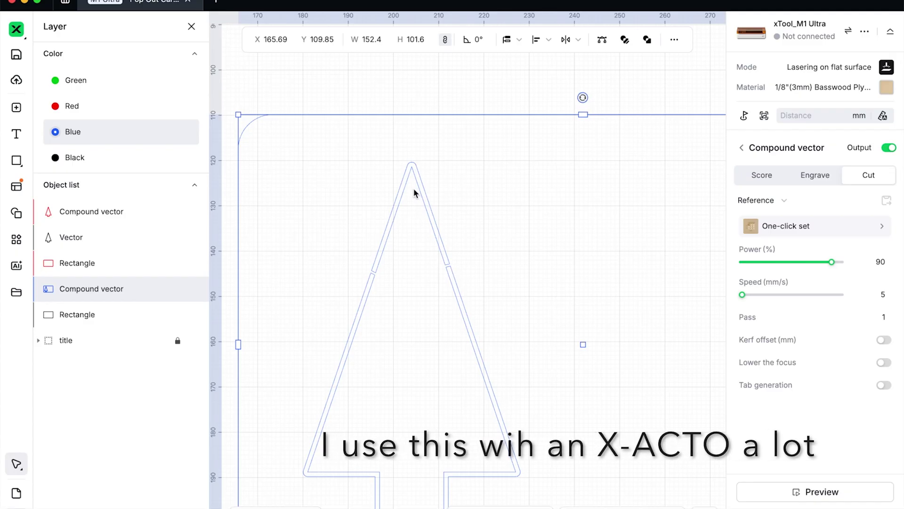
scroll(414, 188, down, 1)
scroll(413, 188, down, 3)
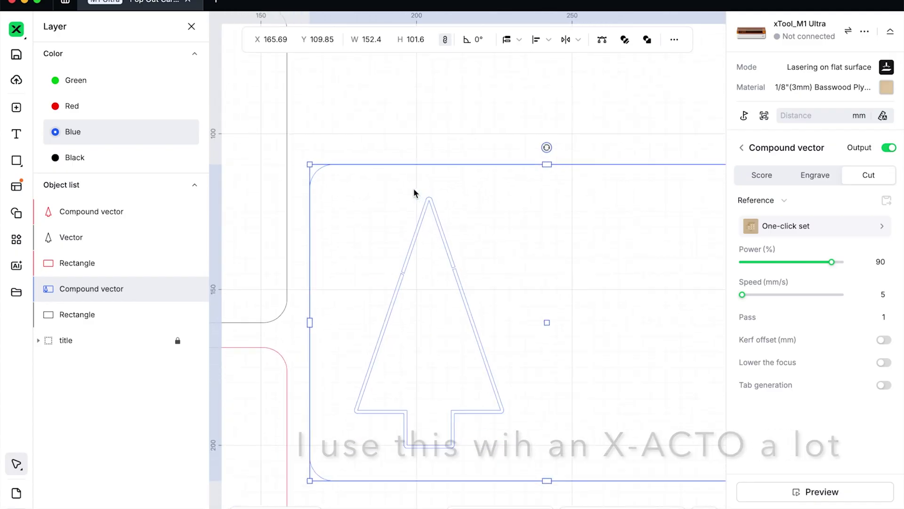
click(399, 183)
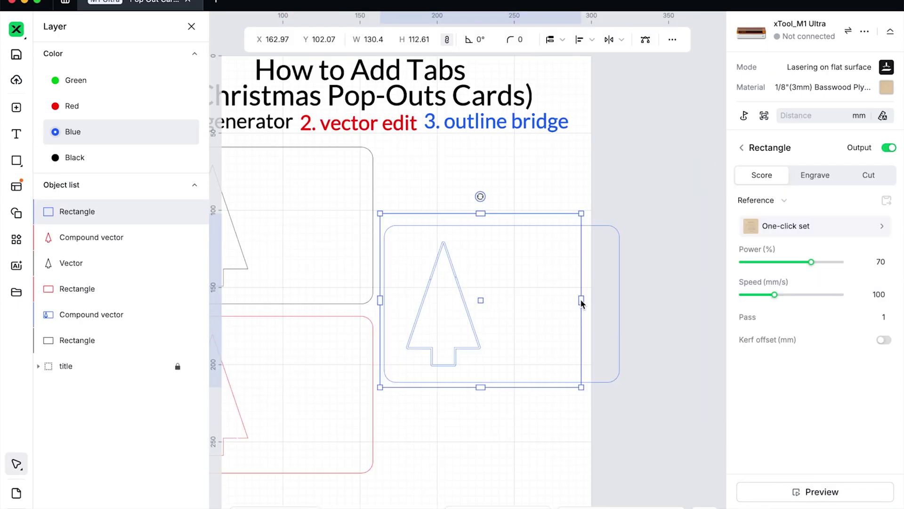
Widen the rectangle past the card, move it to the Purple layer, and set it to engrave.
click(447, 39)
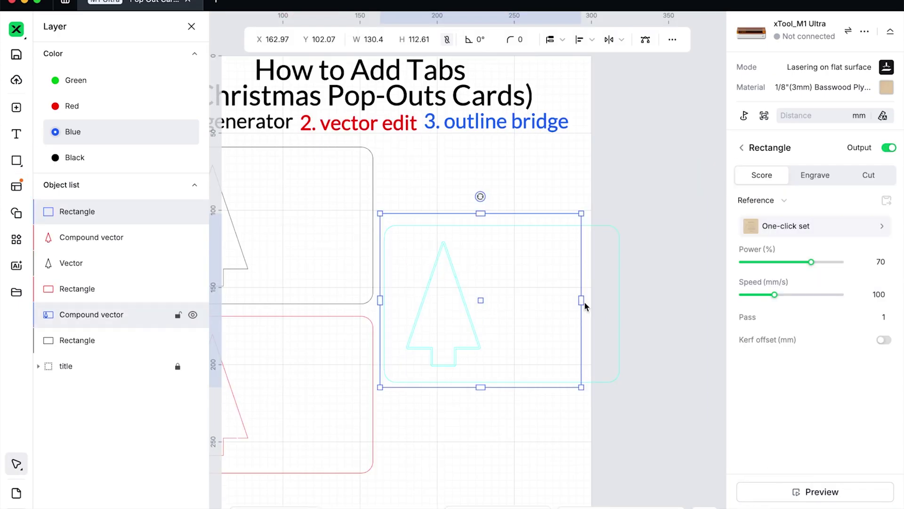
drag(581, 300, 639, 310)
click(639, 312)
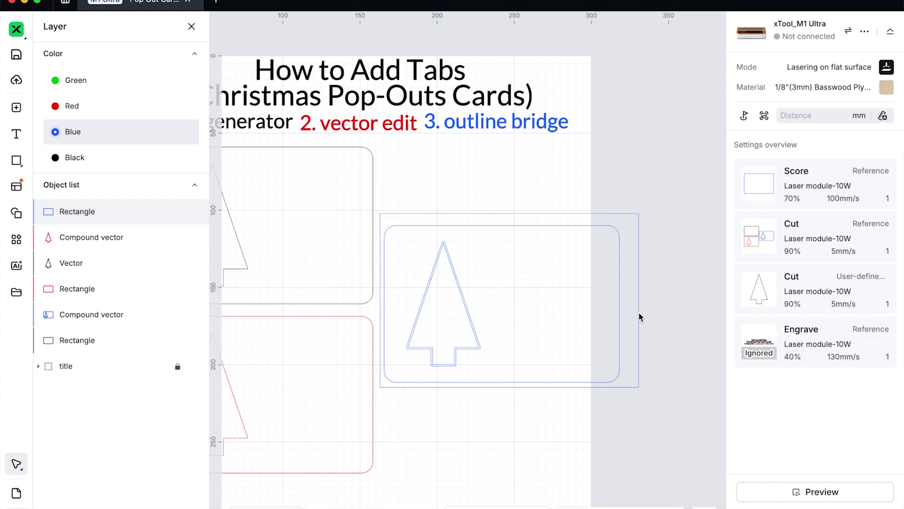
right_click(638, 312)
click(630, 377)
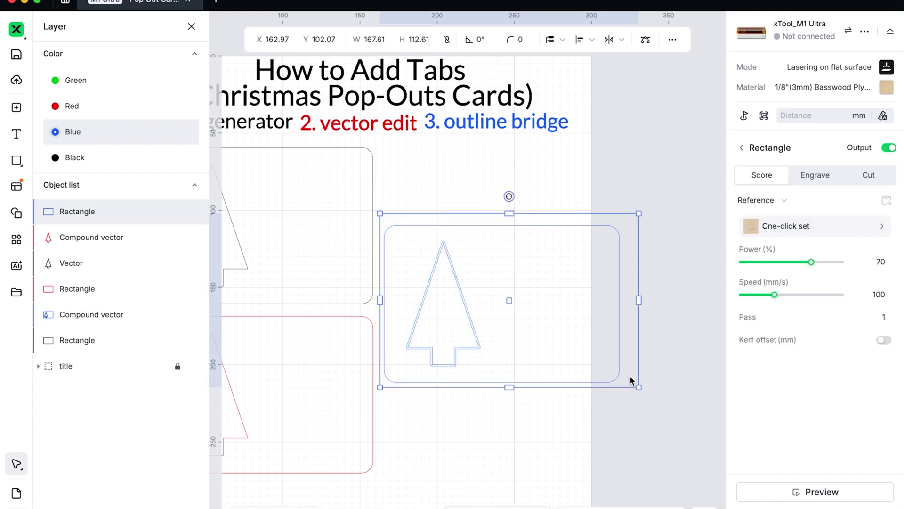
right_click(630, 377)
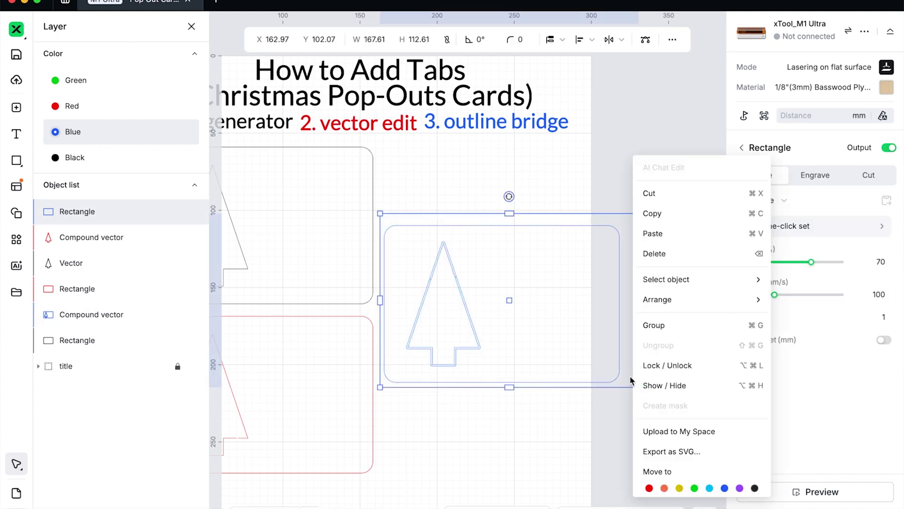
click(740, 487)
click(826, 171)
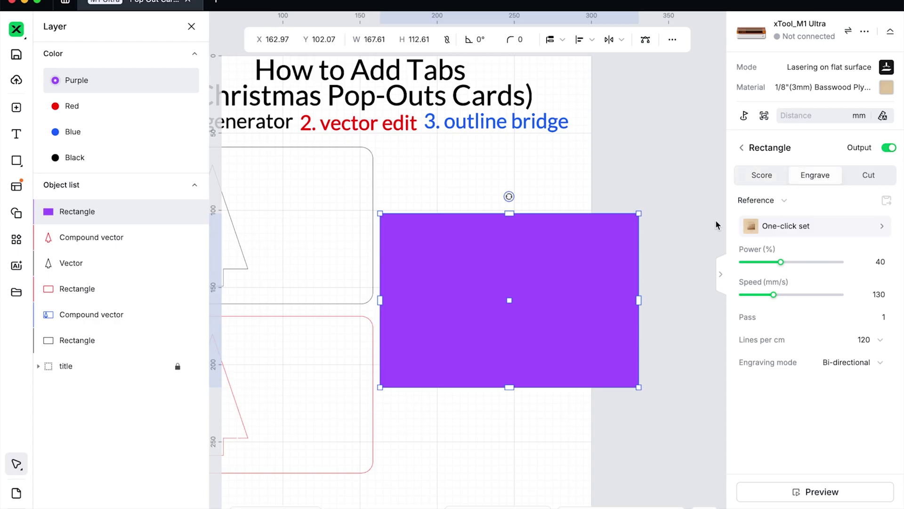
Send the purple rectangle to the back and set the third card to engrave.
key(super+bracketleft)
key(super+bracketleft)
key(super+bracketleft)
key(super+bracketleft)
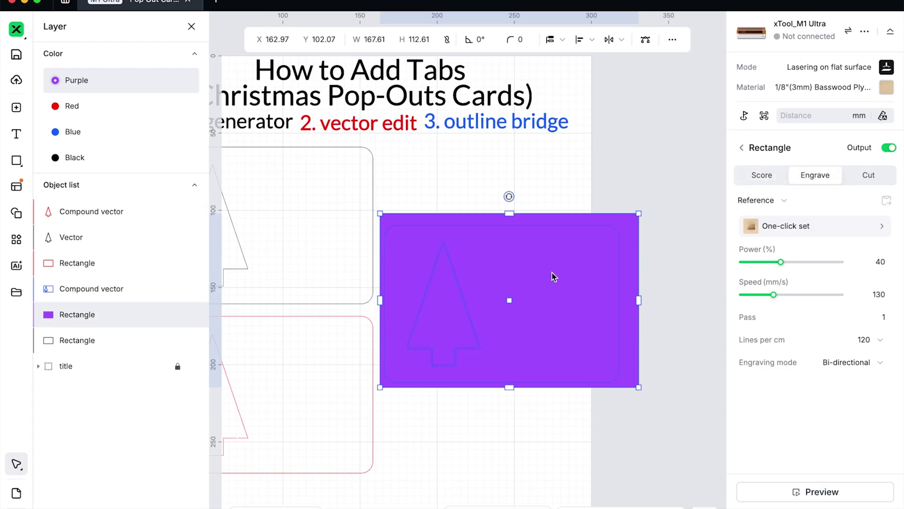
key(super+bracketleft)
key(super+bracketleft)
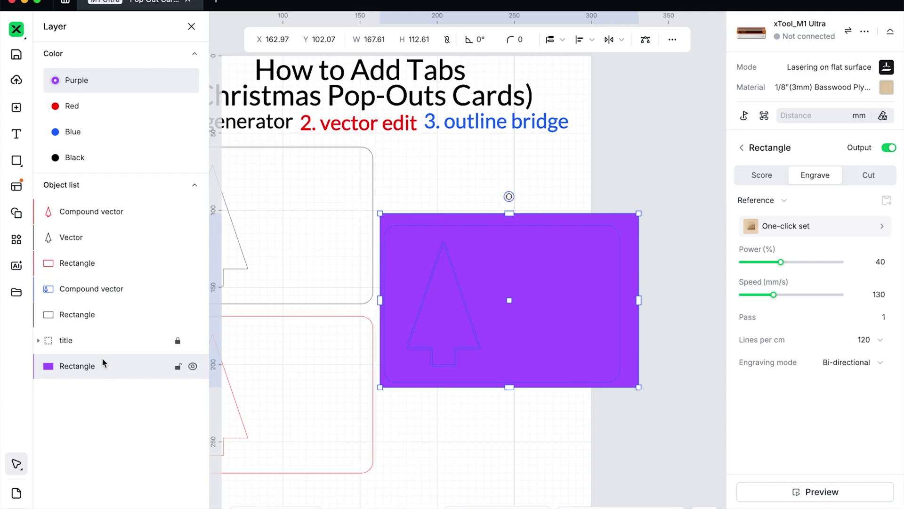
drag(70, 366, 72, 348)
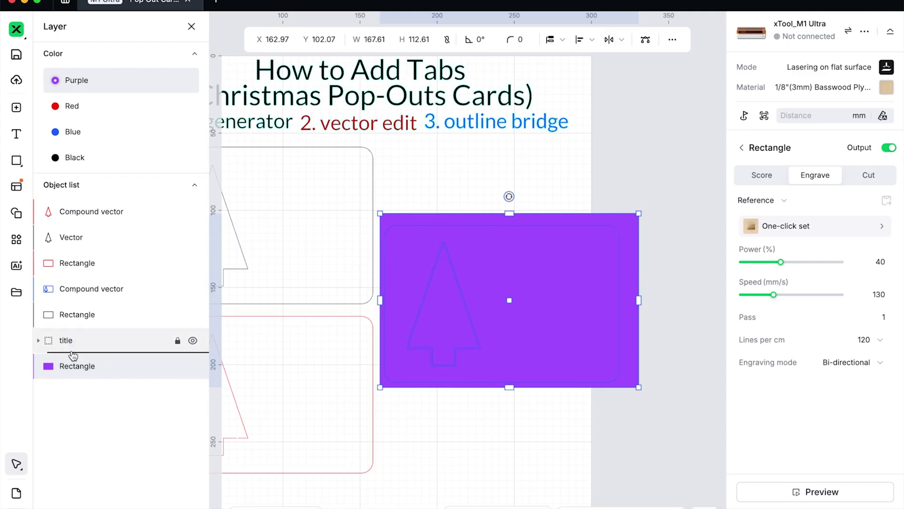
click(501, 377)
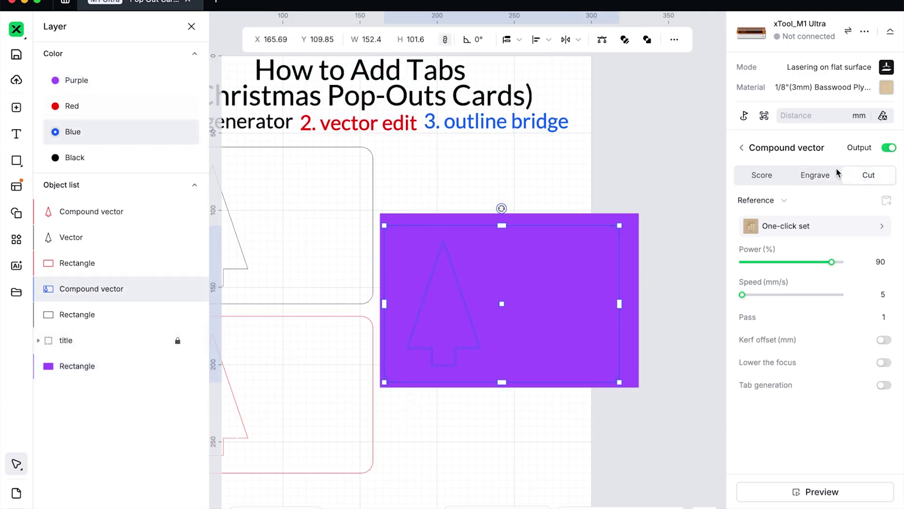
click(823, 175)
click(672, 310)
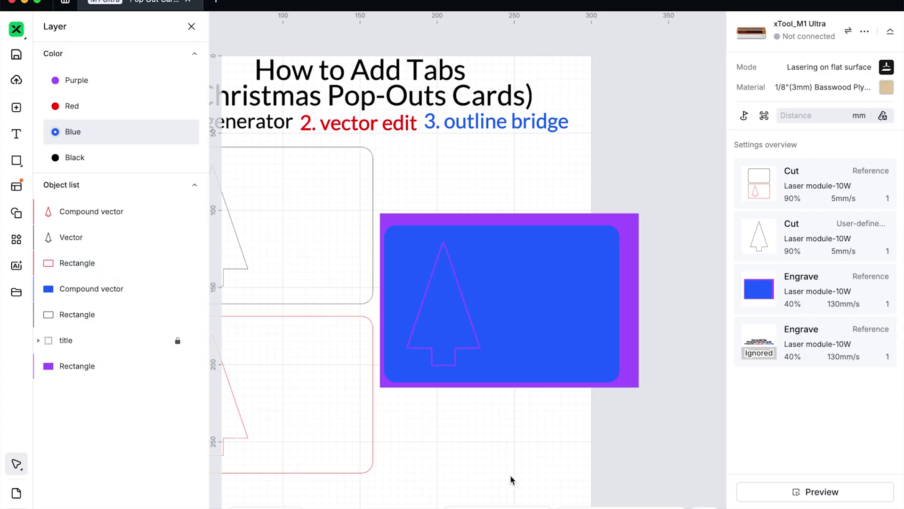
Delete the purple rectangle and set the third card back to cut.
scroll(510, 475, left, 5)
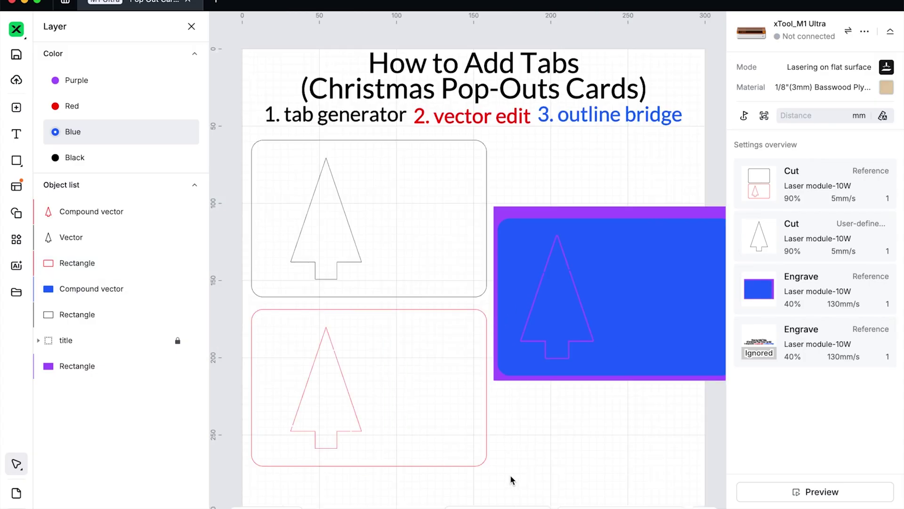
click(518, 208)
key(Delete)
click(542, 264)
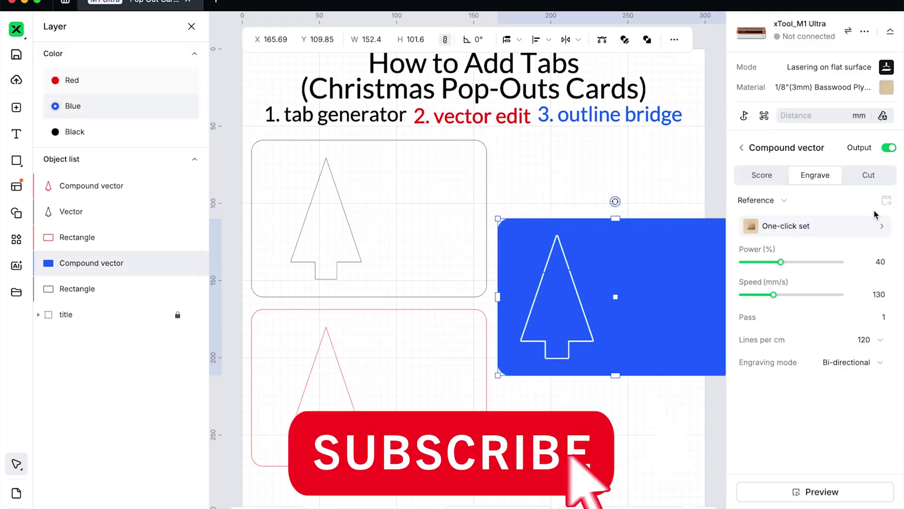
click(872, 176)
click(652, 405)
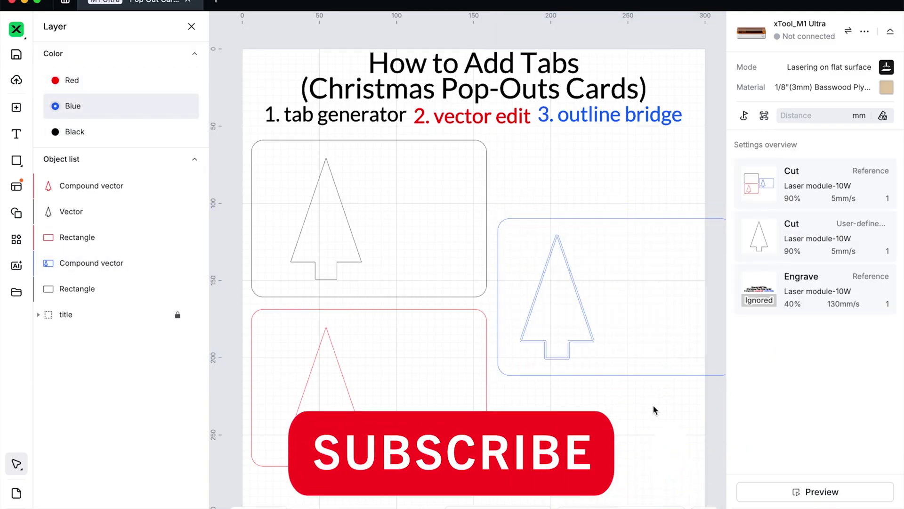
Close the layer list to view all three cards.
scroll(624, 416, down, 2)
scroll(624, 416, right, 3)
click(192, 27)
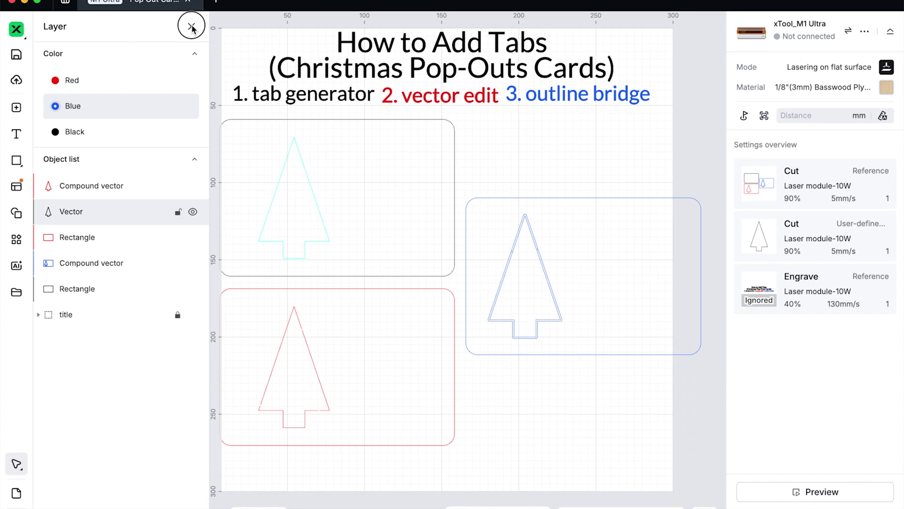
scroll(411, 307, right, 3)
scroll(412, 306, up, 1)
click(430, 461)
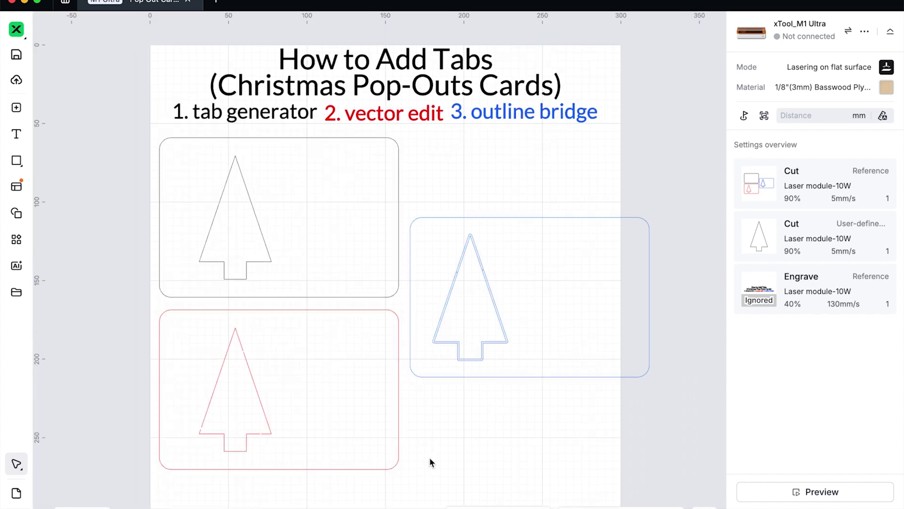